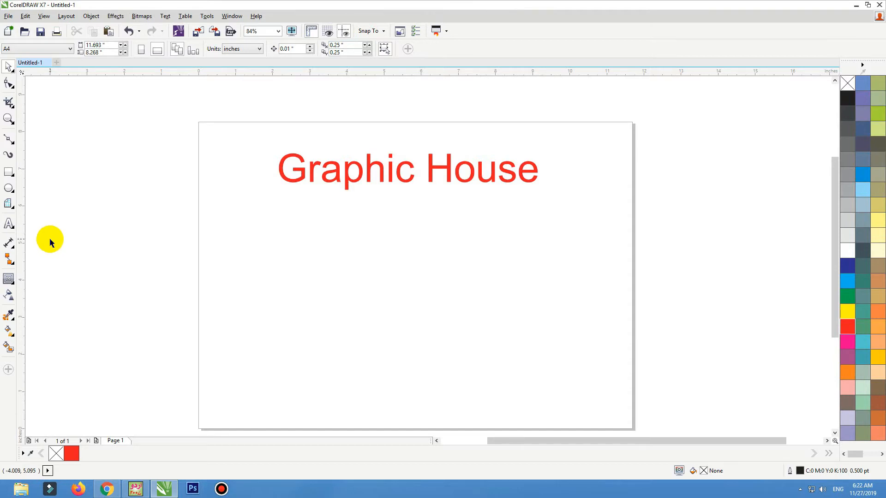
# - Draw a square about 1.864 in wide below the Graphic House title and rotate it 45 degrees
pyautogui.click(8, 173)
pyautogui.moveTo(283, 227); pyautogui.dragTo(347, 297)
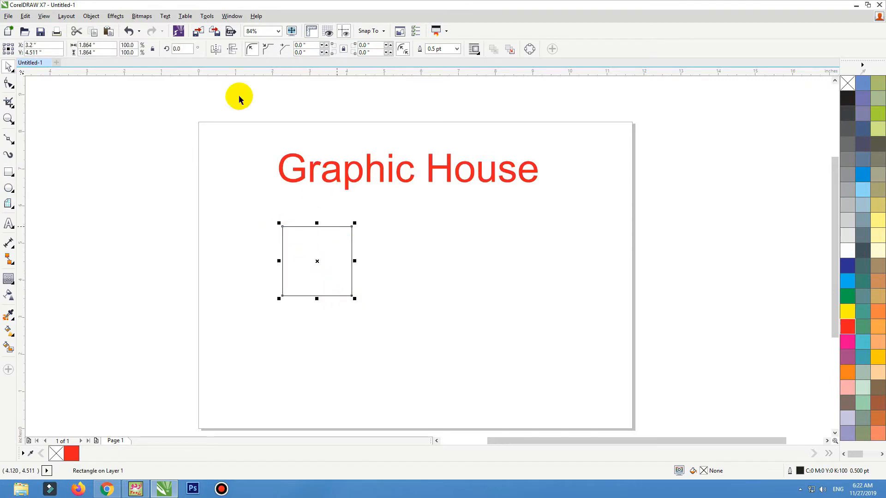
pyautogui.click(181, 48)
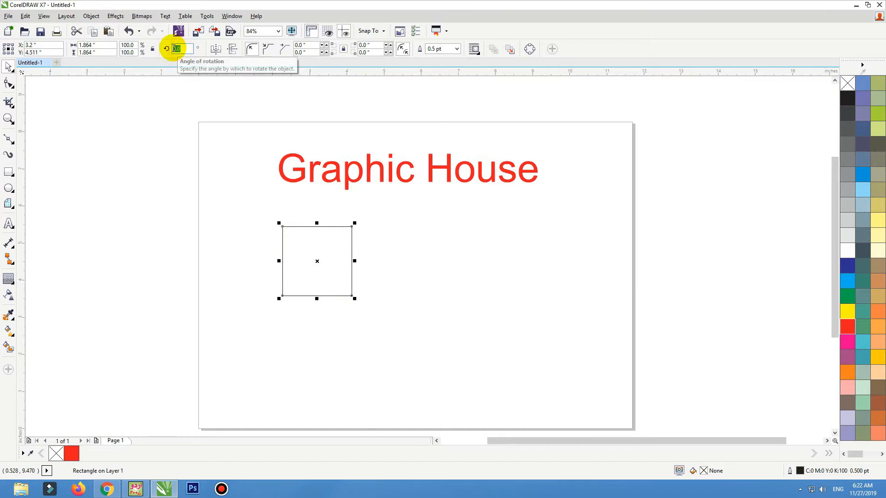
pyautogui.write('45.0')
pyautogui.press('Return')
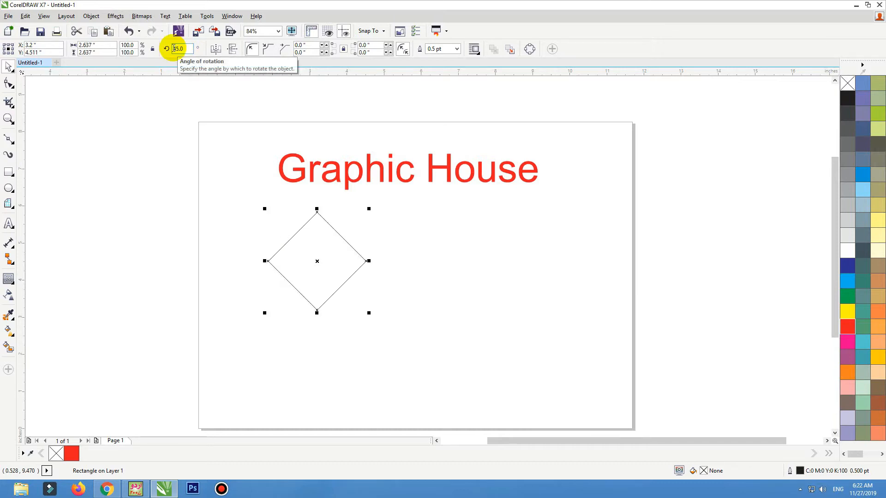
# - Add a single inward contour of about 0.273 in to the diamond and break the contour group apart
pyautogui.press('z')
pyautogui.moveTo(217, 164); pyautogui.dragTo(467, 354)
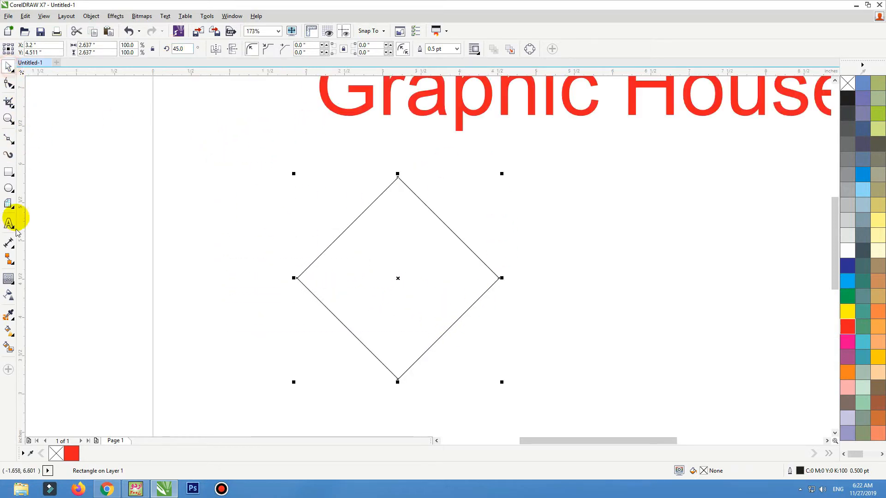
pyautogui.click(8, 280)
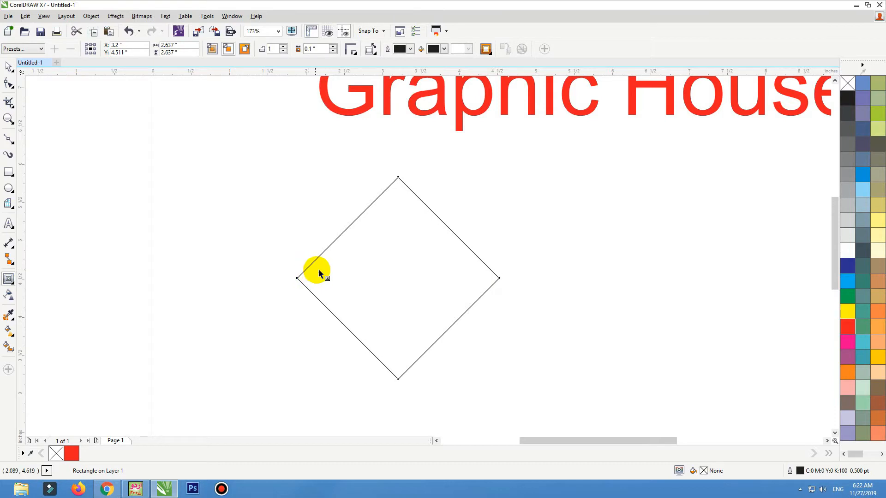
pyautogui.moveTo(320, 273); pyautogui.dragTo(320, 277)
pyautogui.press('space')
pyautogui.hotkey('ctrl', 'z')
pyautogui.click(91, 16)
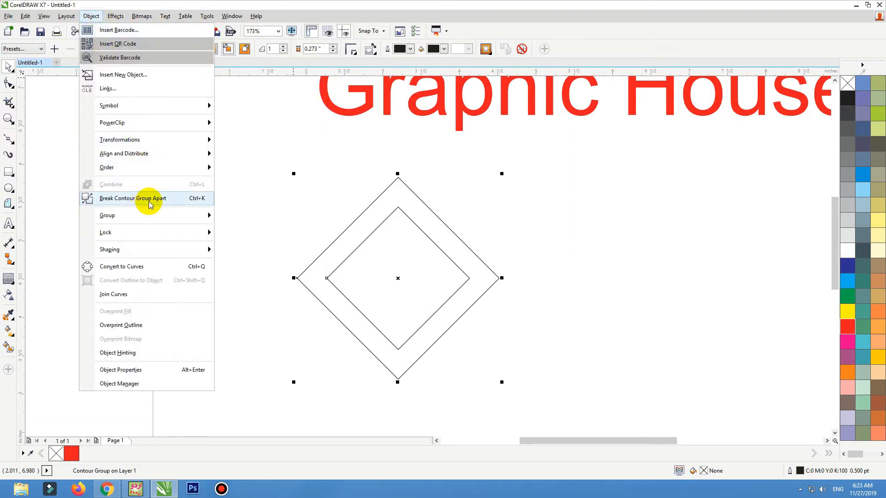
pyautogui.click(162, 203)
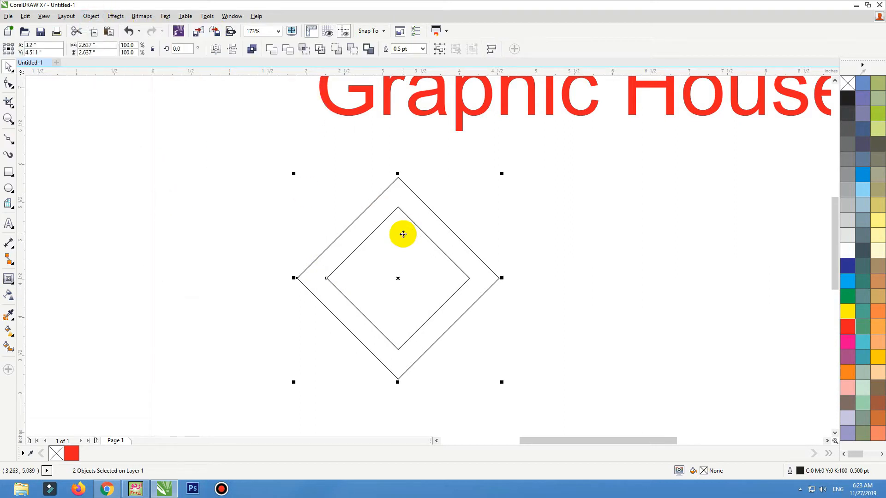
pyautogui.moveTo(402, 234); pyautogui.dragTo(301, 240)
pyautogui.hotkey('ctrl', 'z')
pyautogui.click(269, 203)
pyautogui.hotkey('ctrl', 'z')
# - Combine the outer and inner diamonds into one hollow frame
pyautogui.click(365, 248)
pyautogui.keyDown('shift'); pyautogui.click(365, 224); pyautogui.keyUp('shift')
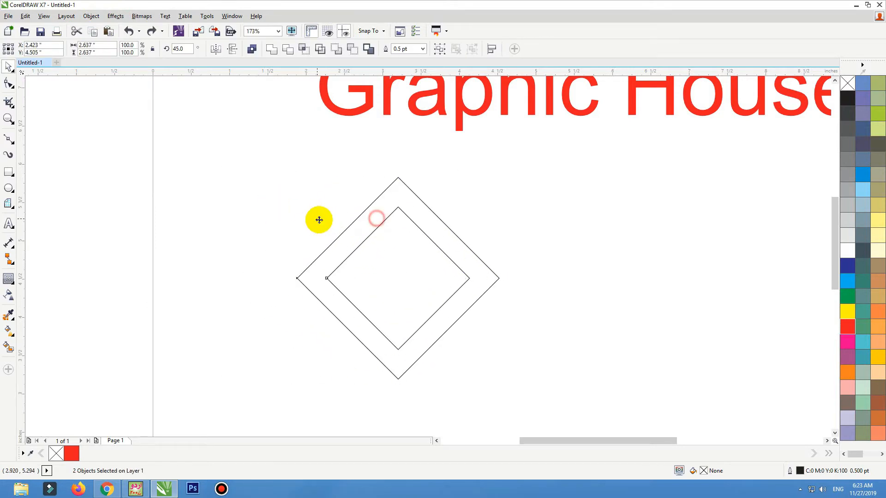
pyautogui.click(252, 49)
pyautogui.click(387, 242)
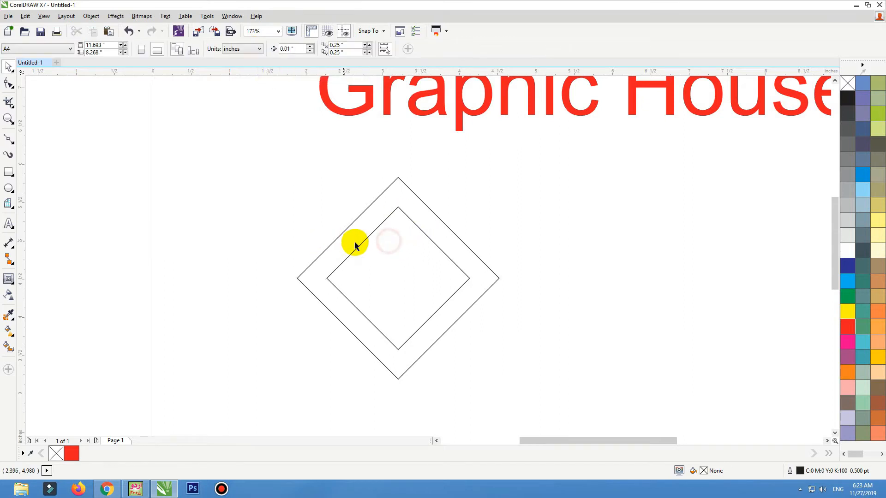
pyautogui.moveTo(354, 252); pyautogui.dragTo(291, 264)
pyautogui.hotkey('ctrl', 'z')
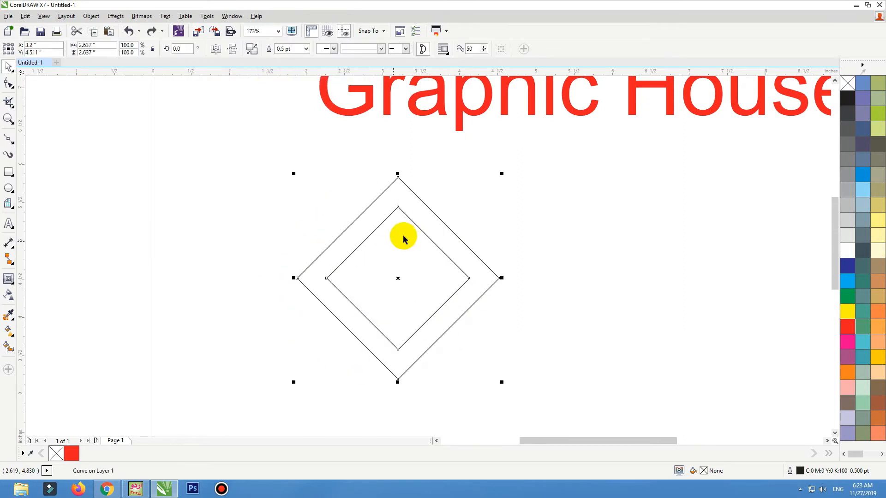
# - Remove the diamond frame's outline and fill it with blue (C:100 M:100 Y:0 K:0)
pyautogui.click(849, 97)
pyautogui.rightClick(849, 84)
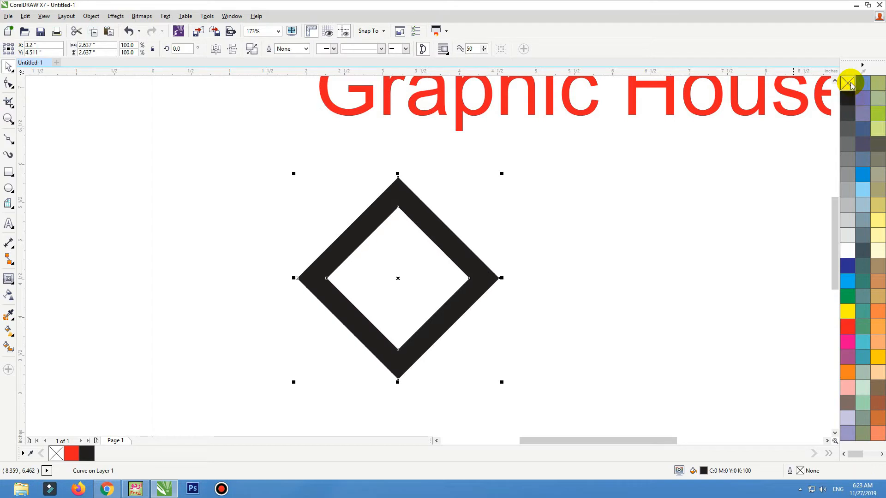
pyautogui.click(850, 328)
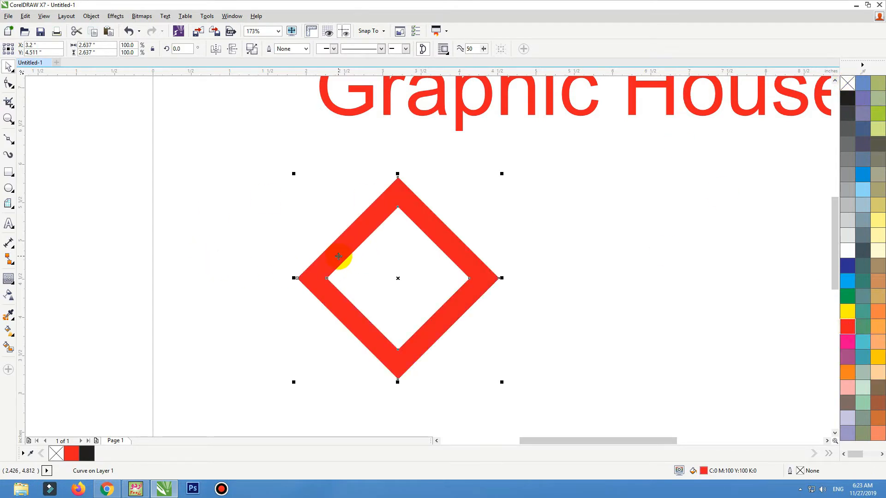
pyautogui.click(848, 266)
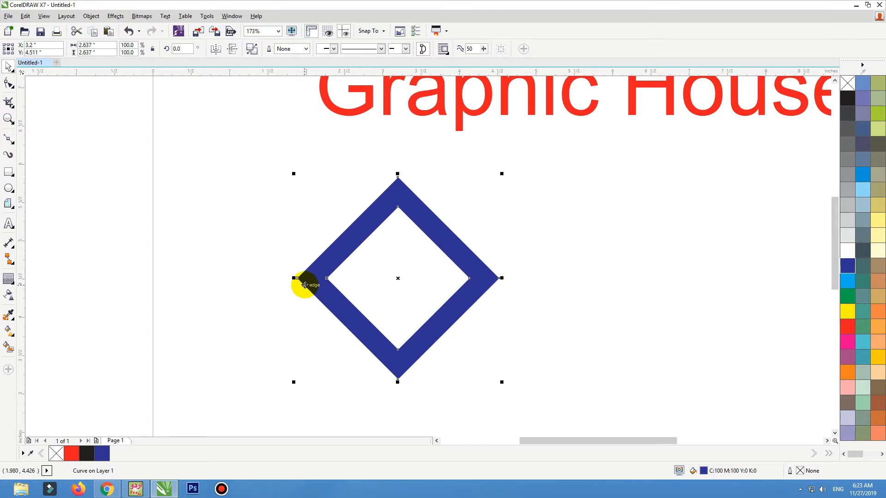
# - Place a copy of the blue diamond frame level with it to the right, about 1.44 in away, so the two overlap
pyautogui.moveTo(316, 286); pyautogui.dragTo(437, 278)
pyautogui.click(513, 198)
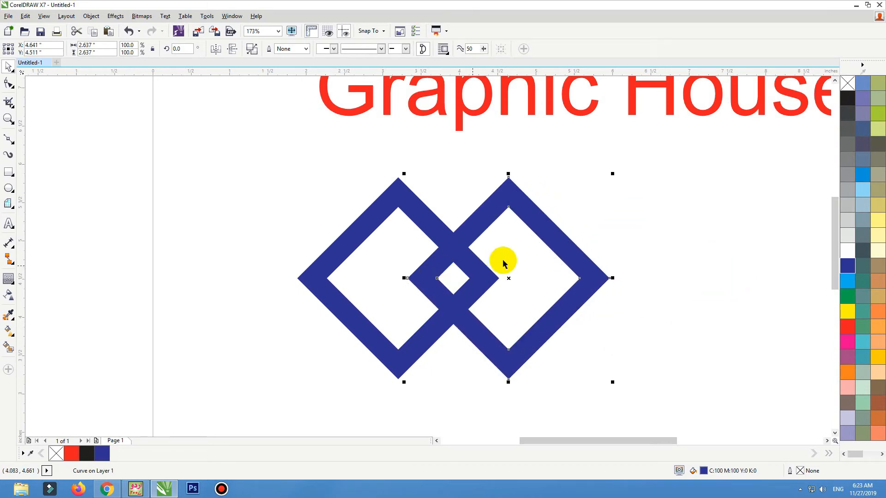
pyautogui.click(602, 204)
pyautogui.click(525, 221)
pyautogui.click(582, 181)
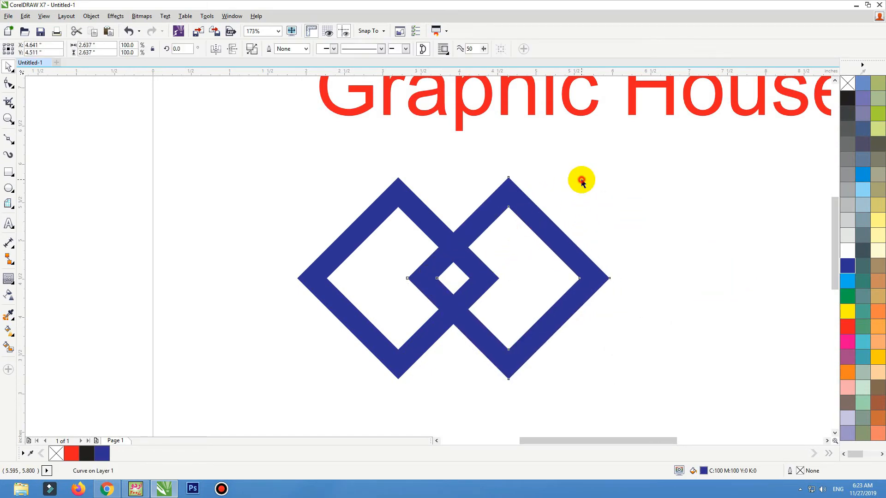
# - Select both overlapping diamond frames and move them together to the area centred below the Graphic House title
pyautogui.scroll(-2, 549, 277)
pyautogui.moveTo(623, 226); pyautogui.dragTo(502, 320)
pyautogui.click(439, 342)
pyautogui.press('F2')
pyautogui.moveTo(437, 342); pyautogui.dragTo(668, 201)
pyautogui.click(464, 212)
pyautogui.press('F2')
pyautogui.moveTo(597, 170); pyautogui.dragTo(362, 293)
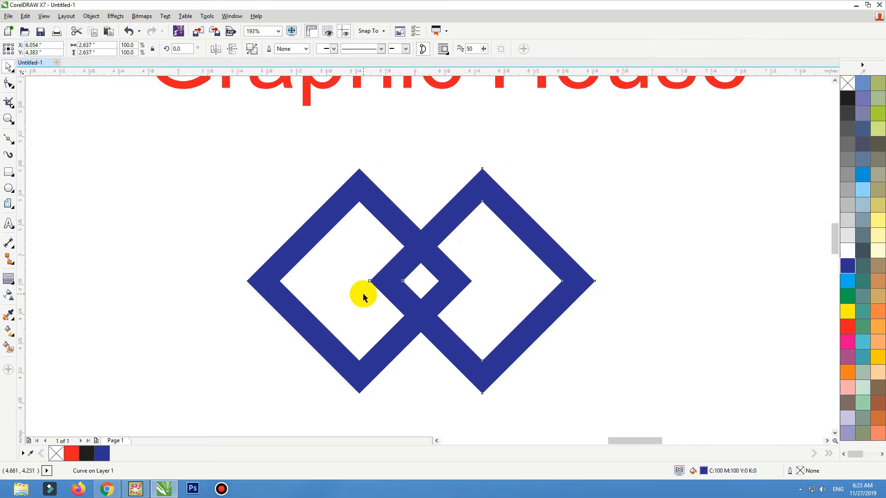
pyautogui.click(9, 172)
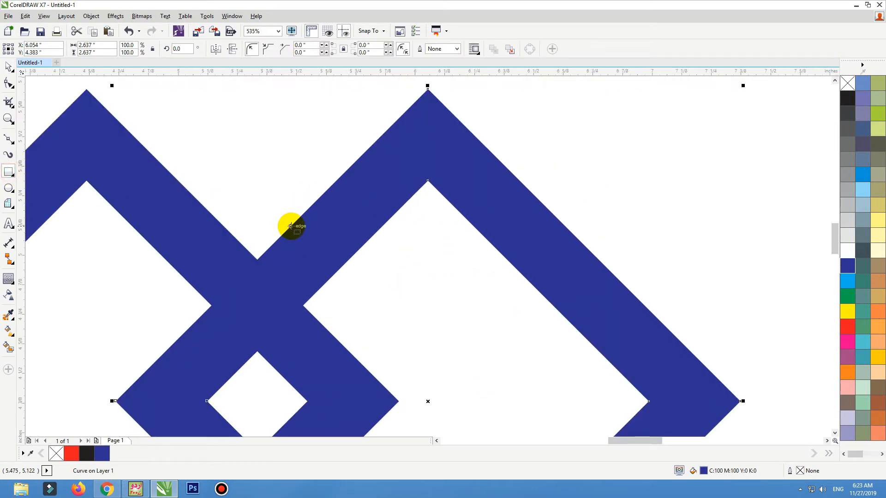
pyautogui.moveTo(587, 111); pyautogui.dragTo(659, 237)
pyautogui.press('space')
pyautogui.click(659, 200)
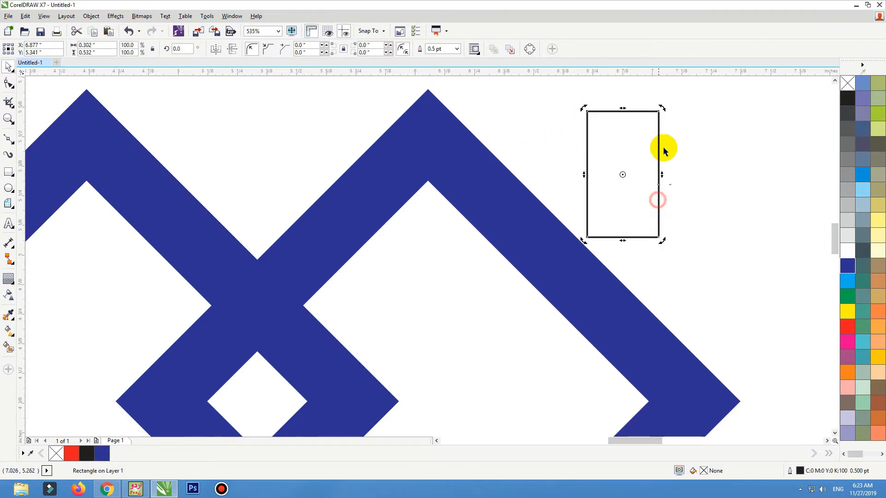
pyautogui.moveTo(658, 111); pyautogui.dragTo(560, 186)
pyautogui.hotkey('ctrl', 'z')
pyautogui.click(501, 201)
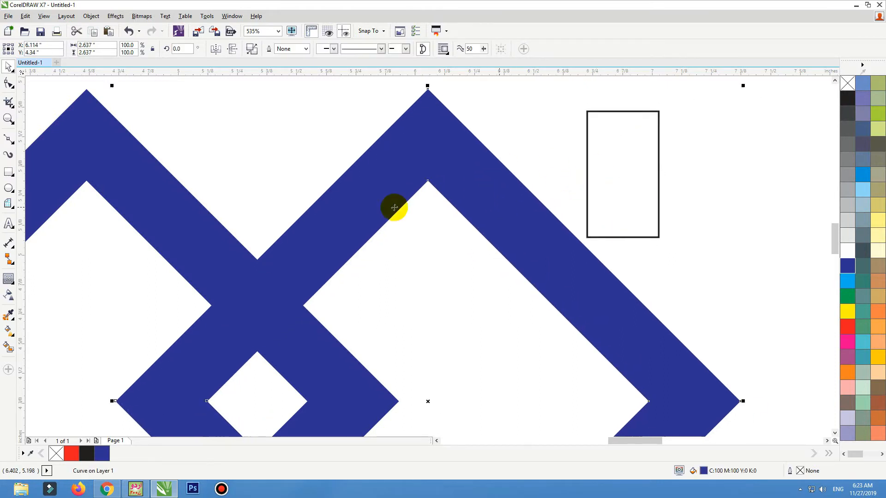
pyautogui.click(659, 165)
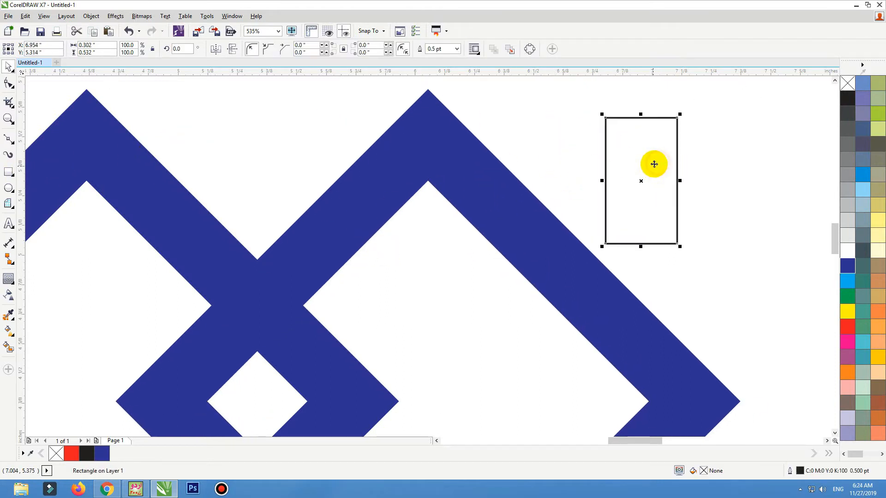
pyautogui.press('Delete')
# - Draw a closed four-sided shape over the right frame's band, starting at the edge of the upper crossing
pyautogui.click(8, 138)
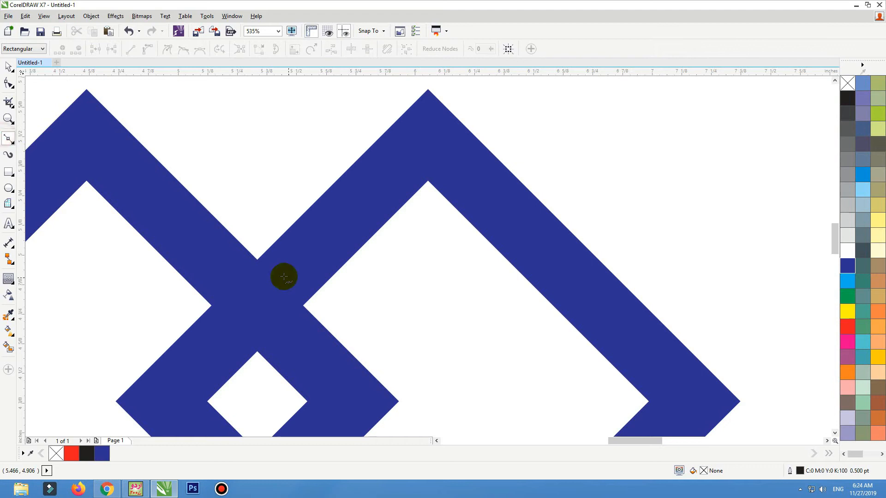
pyautogui.click(257, 260)
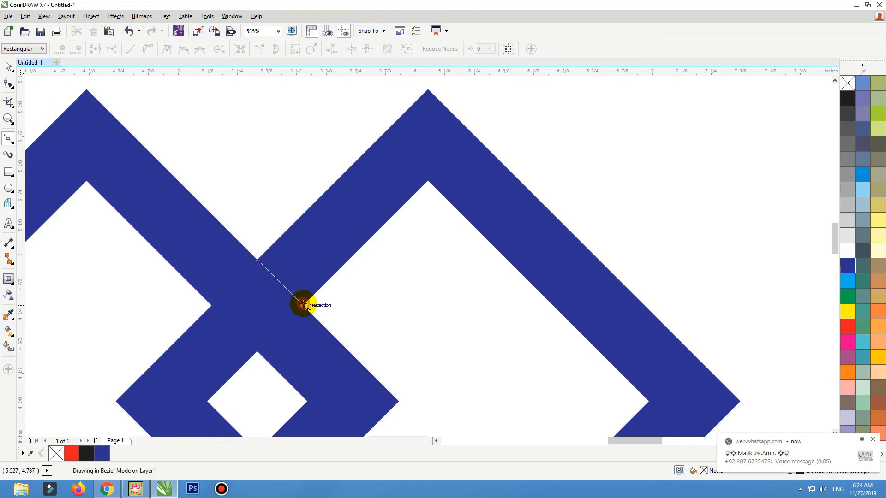
pyautogui.click(303, 305)
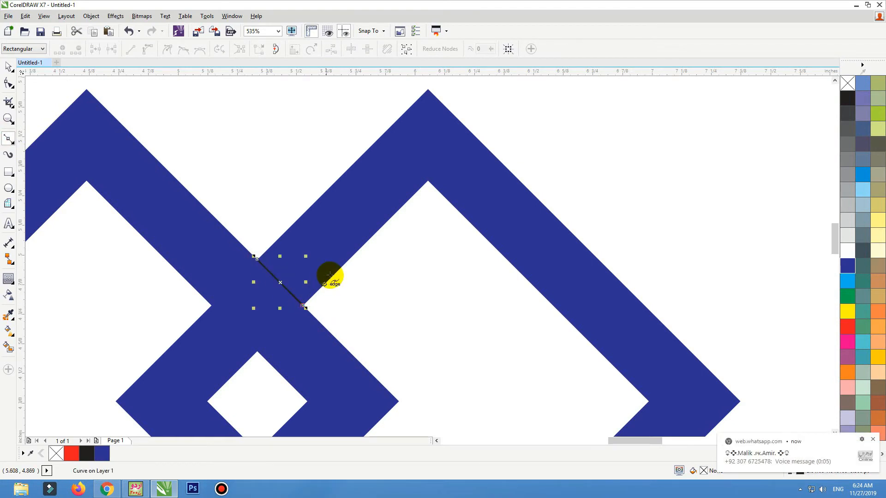
pyautogui.click(366, 242)
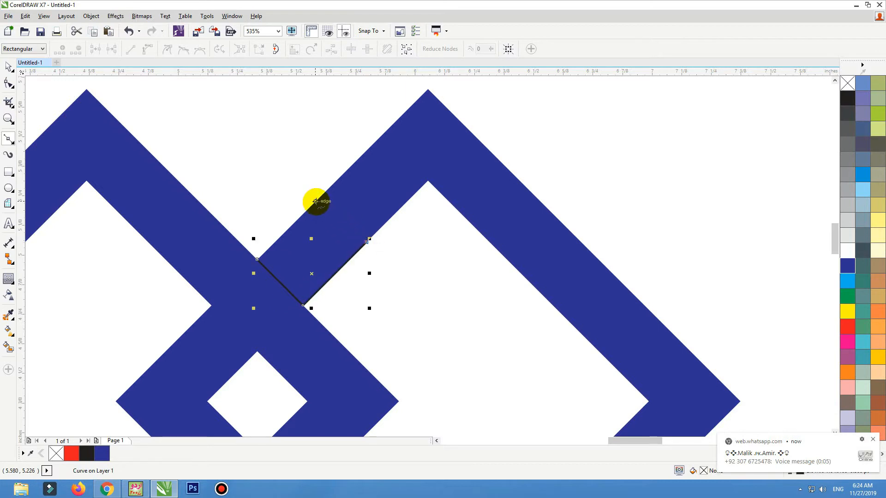
pyautogui.click(315, 201)
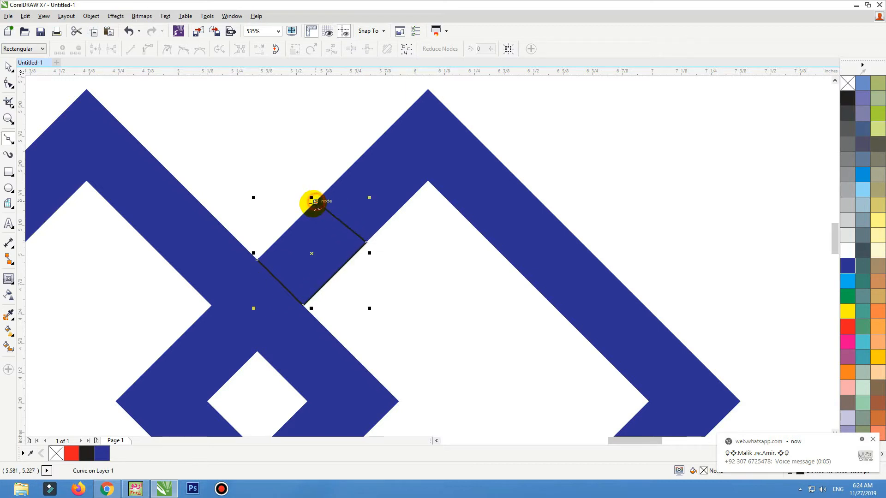
pyautogui.click(257, 258)
# - Fill the four-sided shape black without an outline and fade it away from the crossing with a linear transparency
pyautogui.press('space')
pyautogui.click(849, 92)
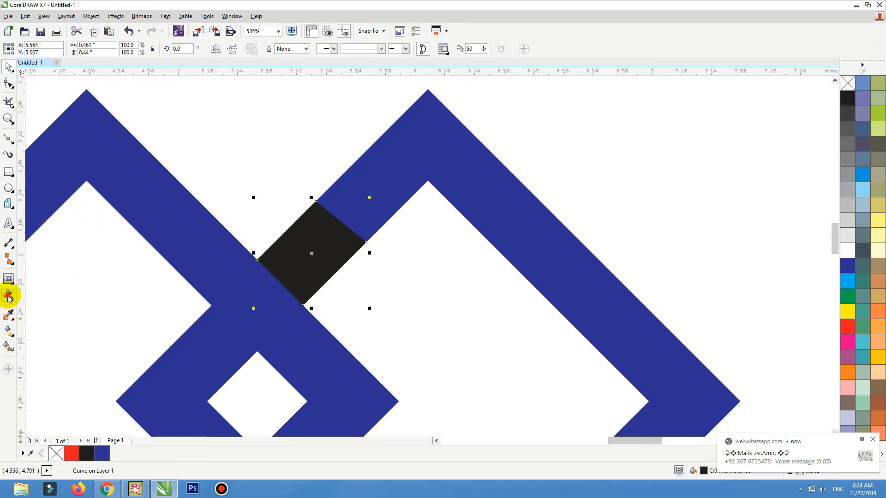
pyautogui.click(9, 294)
pyautogui.moveTo(287, 291); pyautogui.dragTo(340, 233)
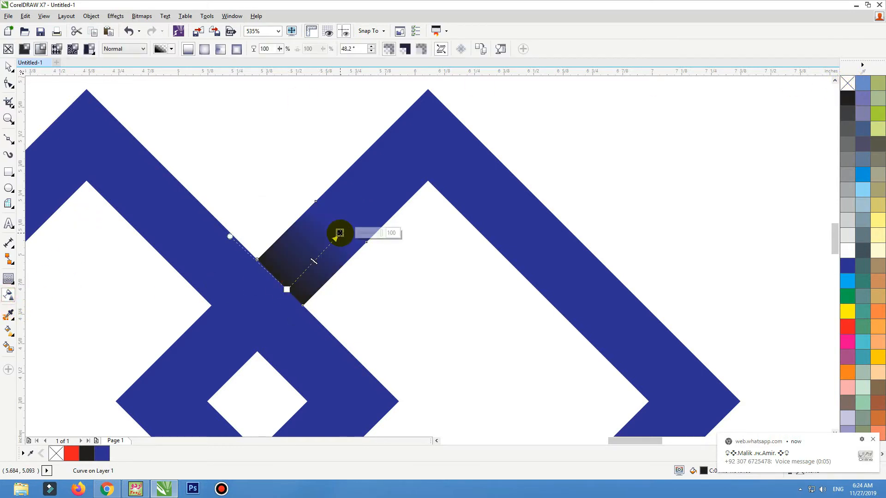
pyautogui.scroll(-3, 351, 226)
pyautogui.press('space')
pyautogui.scroll(-3, 415, 207)
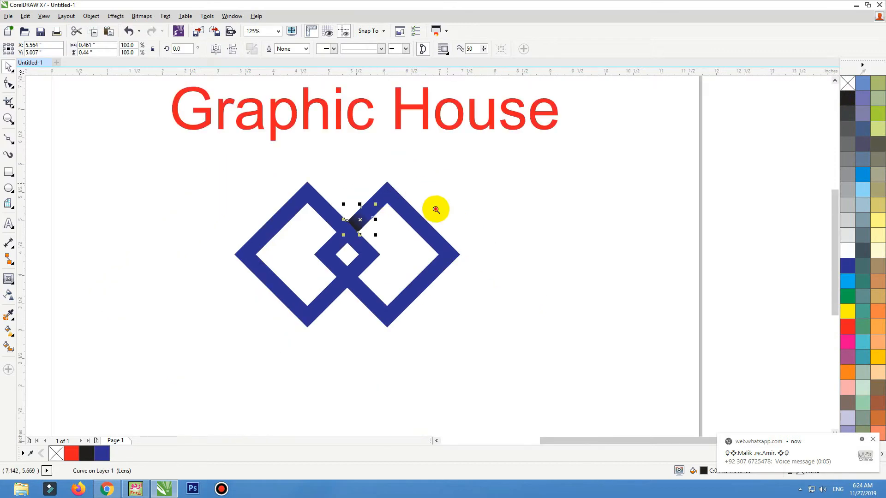
# - Copy the shadow rotated 180 degrees across the upper crossing, then copy both shadows rotated 270 degrees onto the lower crossing
pyautogui.scroll(4, 314, 277)
pyautogui.moveTo(470, 124); pyautogui.dragTo(376, 194)
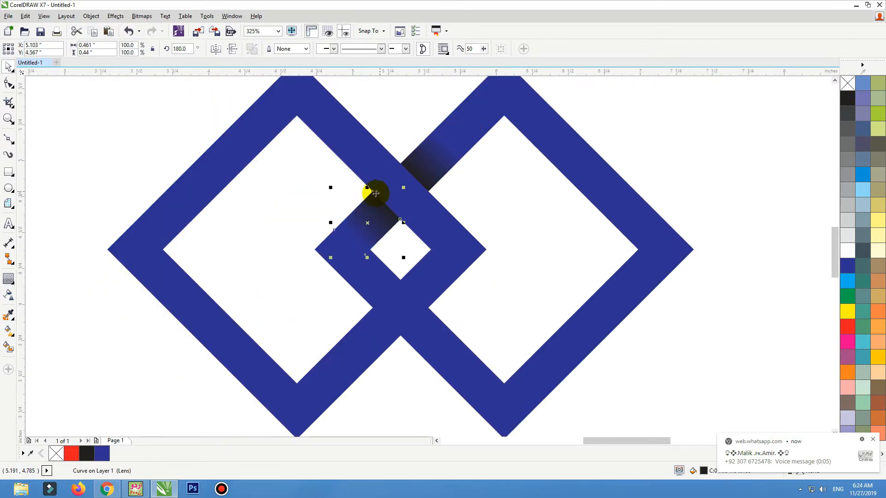
pyautogui.keyDown('shift'); pyautogui.click(431, 171); pyautogui.keyUp('shift')
pyautogui.moveTo(428, 171); pyautogui.dragTo(439, 271)
pyautogui.click(447, 253)
pyautogui.moveTo(485, 226); pyautogui.dragTo(475, 350)
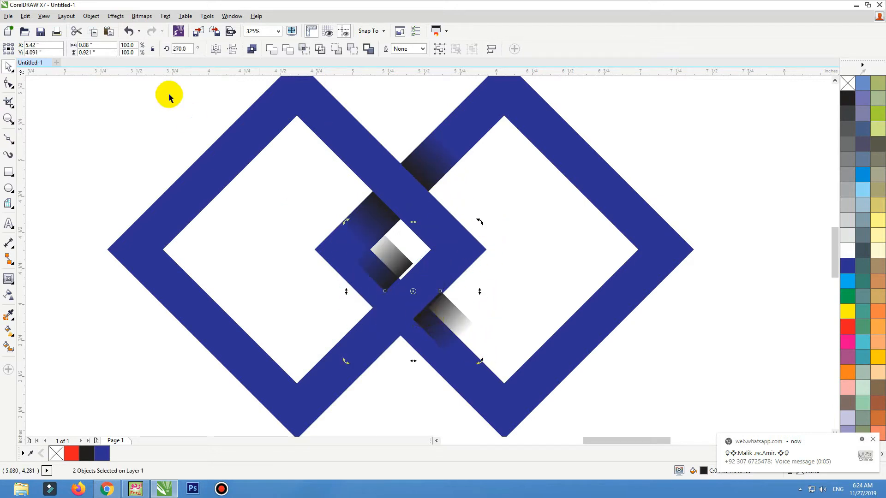
pyautogui.moveTo(398, 291)
pyautogui.mouseDown()
pyautogui.moveTo(409, 263)
pyautogui.moveTo(401, 280)
pyautogui.mouseUp()
pyautogui.click(408, 393)
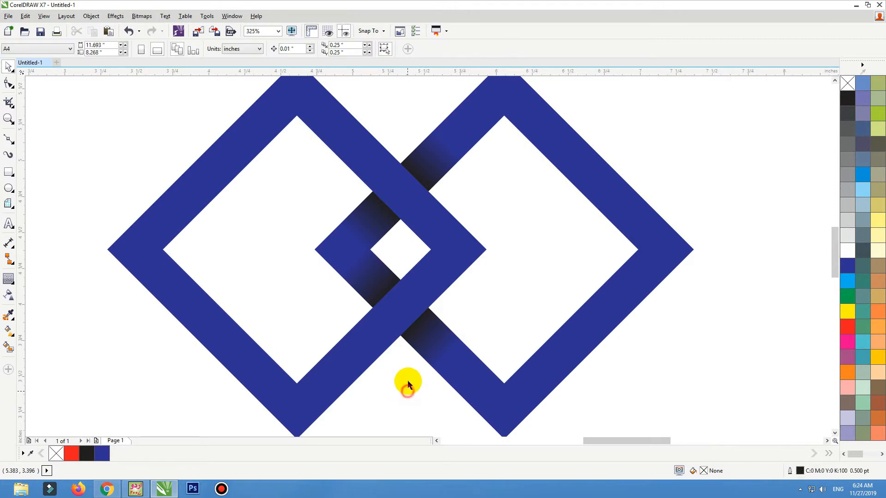
pyautogui.scroll(-3, 410, 257)
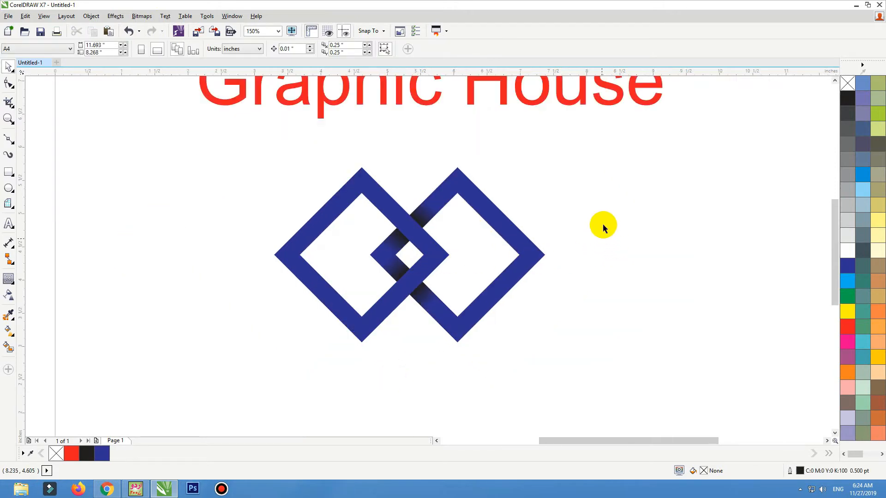
pyautogui.moveTo(573, 168); pyautogui.dragTo(245, 362)
pyautogui.click(484, 236)
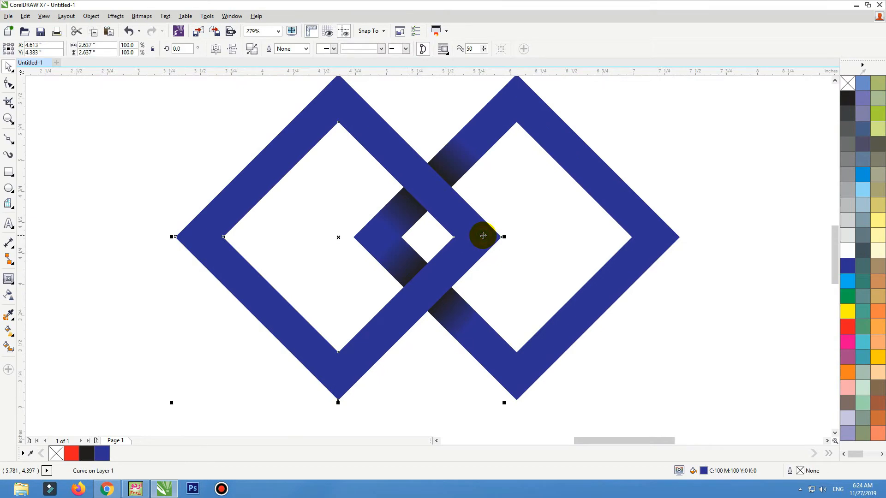
pyautogui.moveTo(483, 236); pyautogui.dragTo(508, 222)
pyautogui.hotkey('ctrl', 'z')
pyautogui.moveTo(653, 224); pyautogui.dragTo(679, 237)
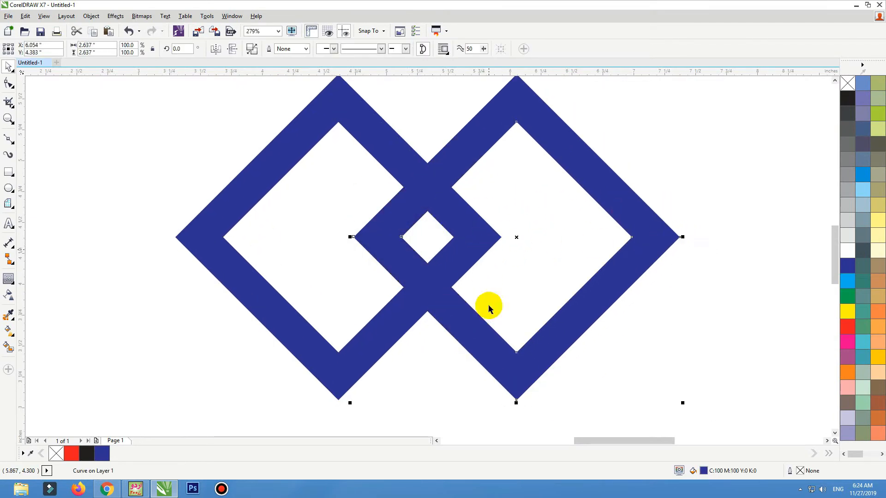
pyautogui.hotkey('ctrl', 'z')
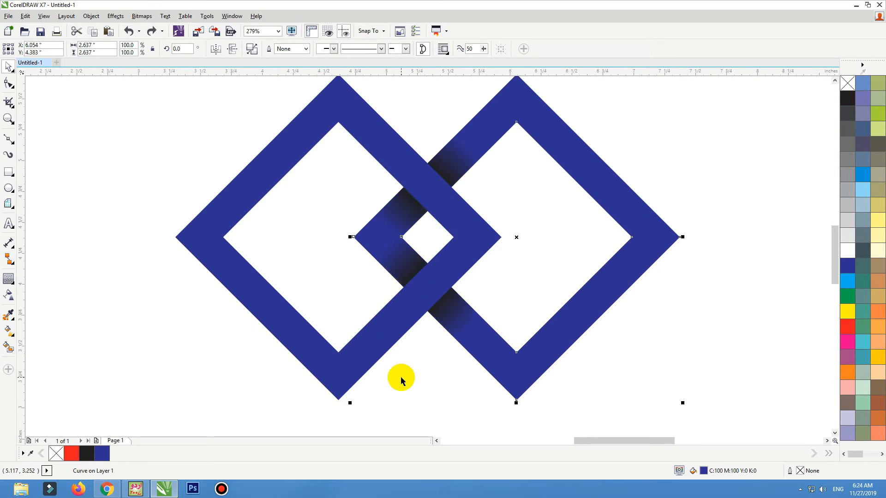
pyautogui.click(418, 370)
pyautogui.click(451, 312)
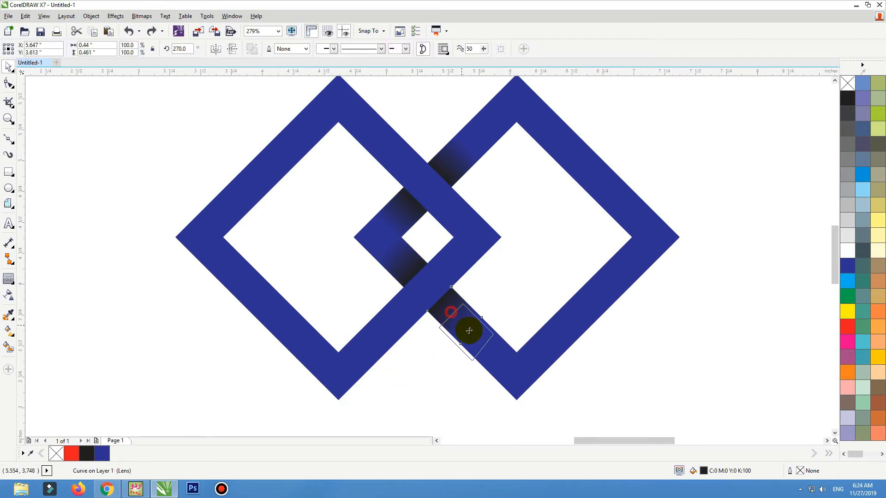
pyautogui.moveTo(408, 266)
pyautogui.mouseDown()
pyautogui.moveTo(391, 261)
pyautogui.moveTo(406, 265)
pyautogui.mouseUp()
pyautogui.moveTo(409, 207)
pyautogui.mouseDown()
pyautogui.moveTo(390, 198)
pyautogui.moveTo(410, 207)
pyautogui.mouseUp()
pyautogui.click(350, 193)
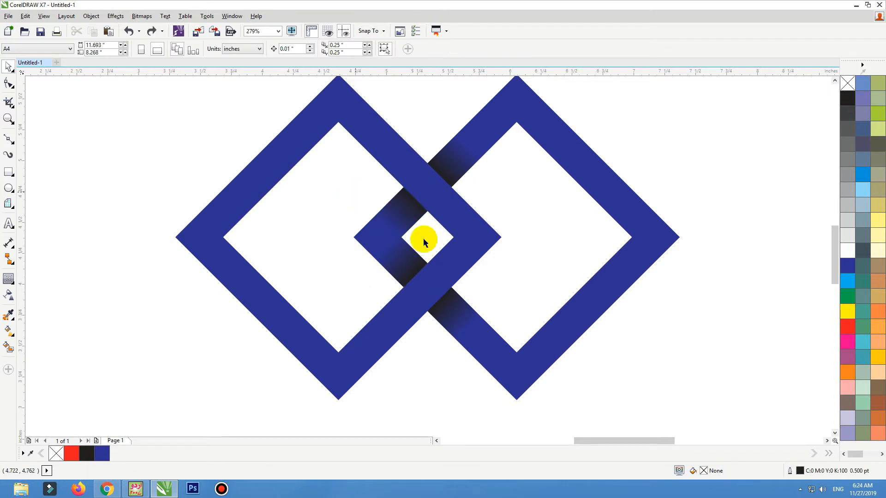
# - Select both shadows at the lower crossing and rotate them together by 90 degrees so they fall on the left frame's band
pyautogui.click(414, 261)
pyautogui.keyDown('shift'); pyautogui.click(451, 317); pyautogui.keyUp('shift')
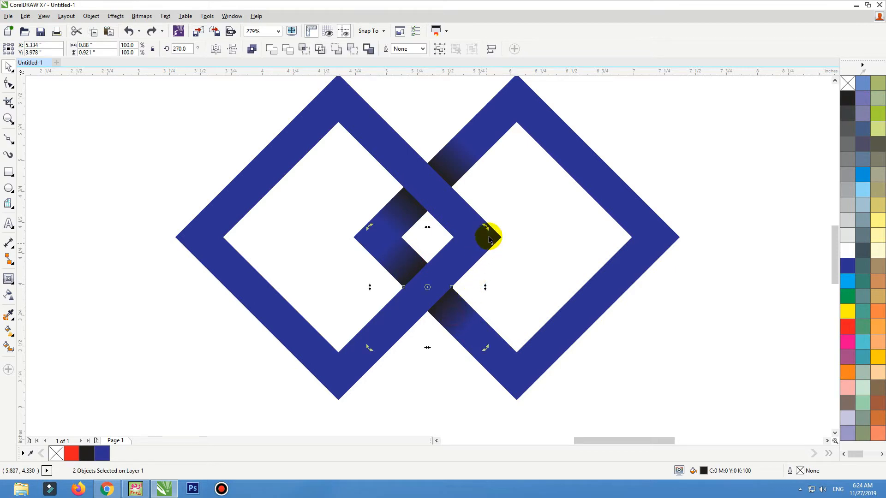
pyautogui.moveTo(486, 227); pyautogui.dragTo(312, 162)
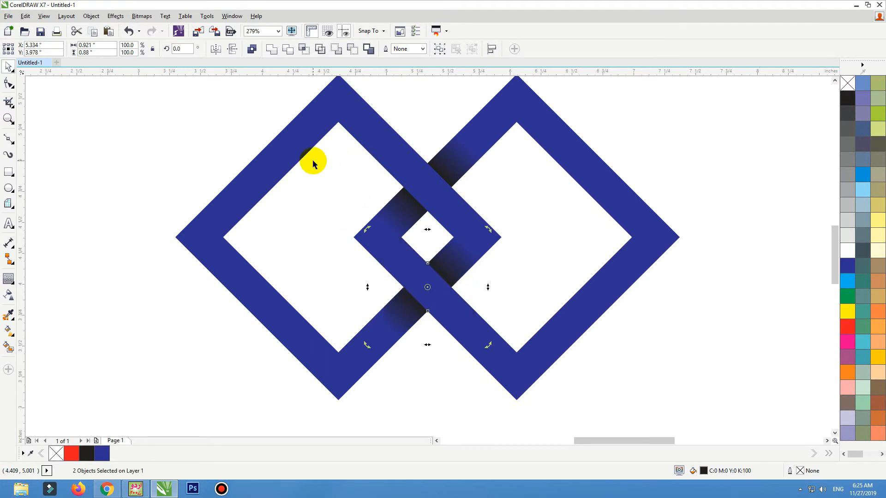
pyautogui.click(433, 366)
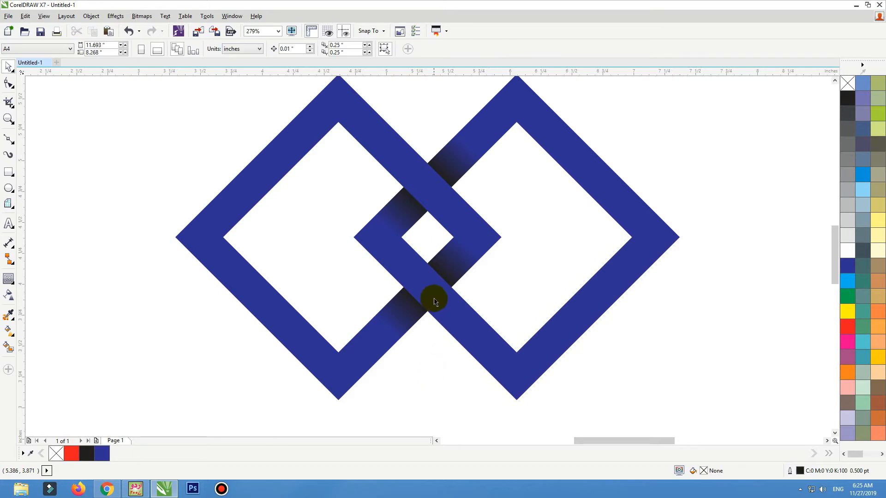
# - Darken the left frame's uniform fill to navy by setting its black (K) value to 50
pyautogui.scroll(-6, 530, 263)
pyautogui.moveTo(626, 176); pyautogui.dragTo(404, 320)
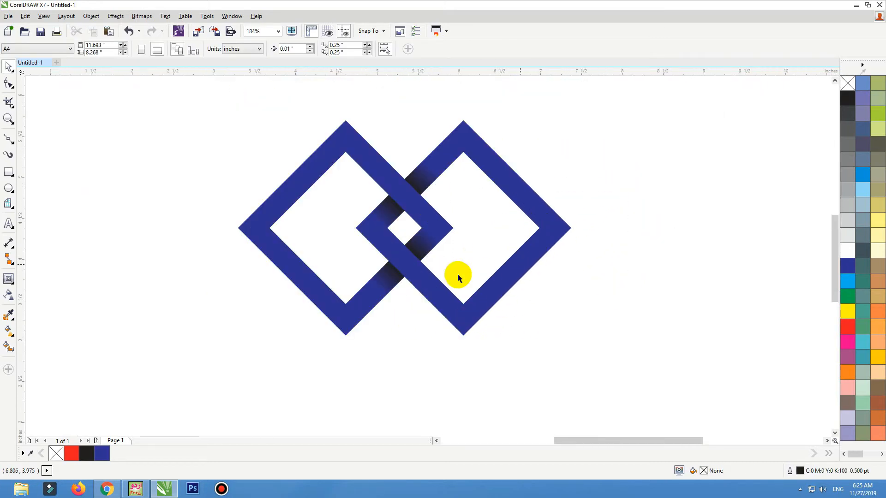
pyautogui.scroll(-4, 561, 228)
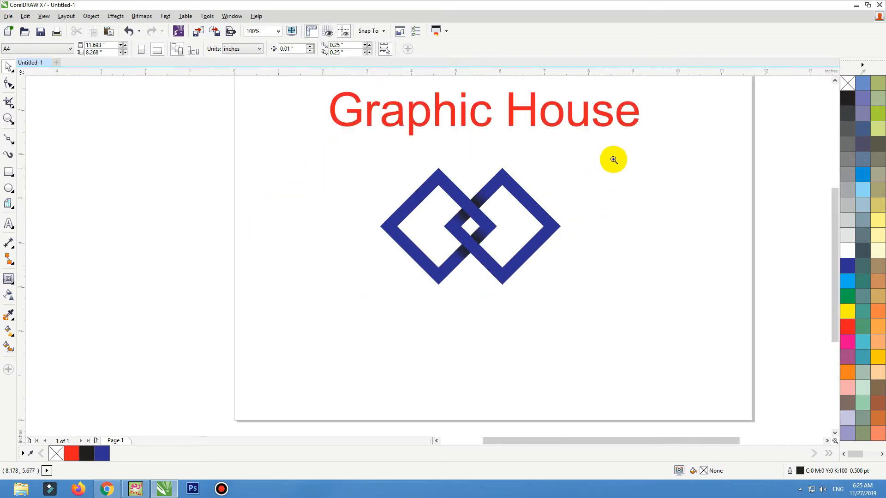
pyautogui.moveTo(611, 159); pyautogui.dragTo(281, 326)
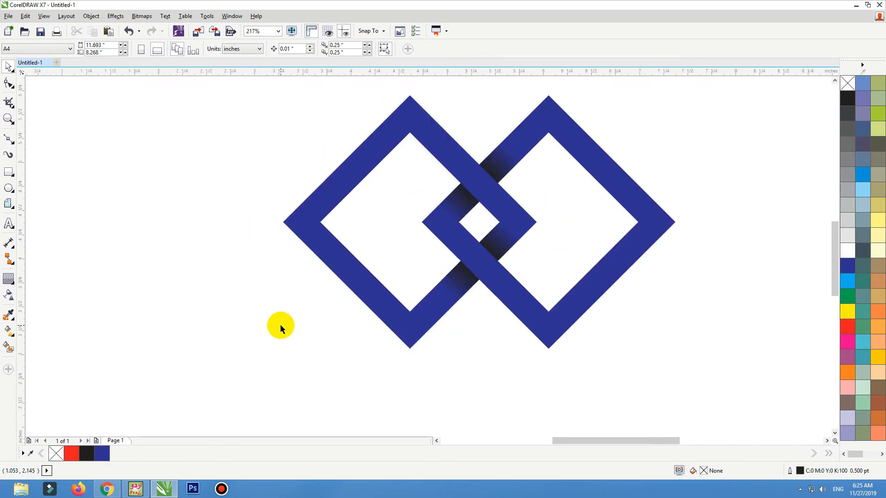
pyautogui.click(371, 154)
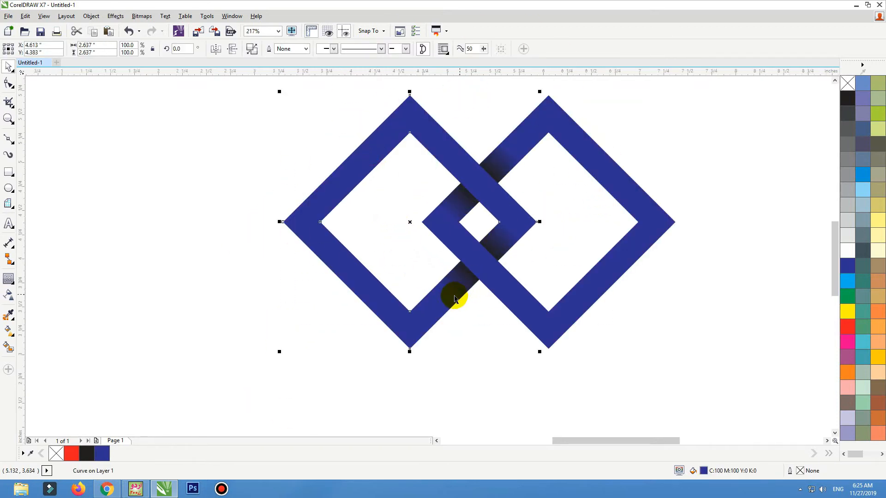
pyautogui.doubleClick(703, 476)
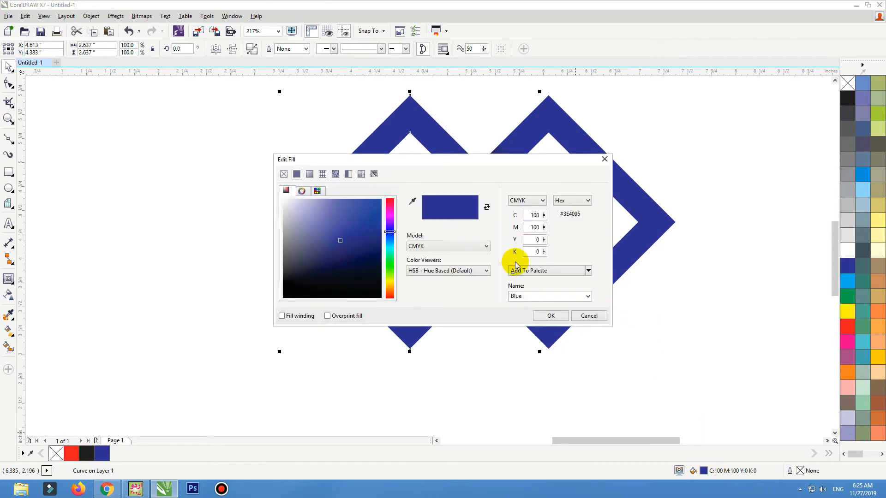
pyautogui.doubleClick(531, 251)
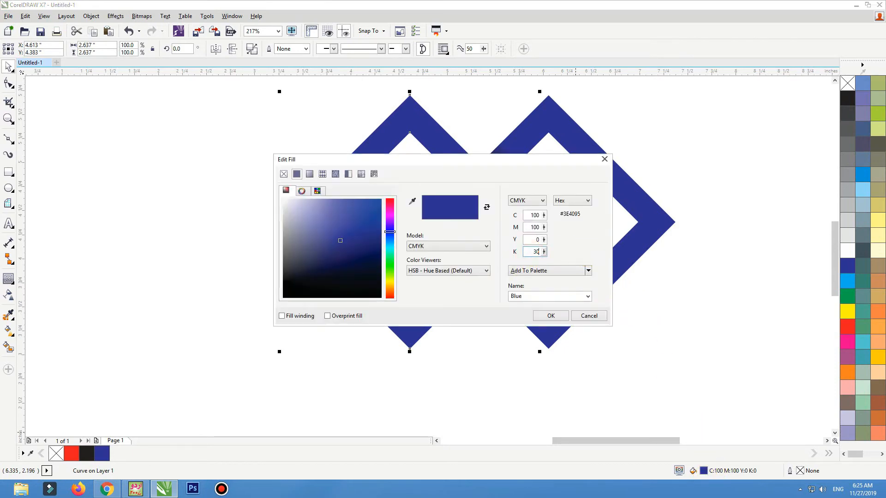
pyautogui.write('30')
pyautogui.press('BackSpace')
pyautogui.press('BackSpace')
pyautogui.write('50')
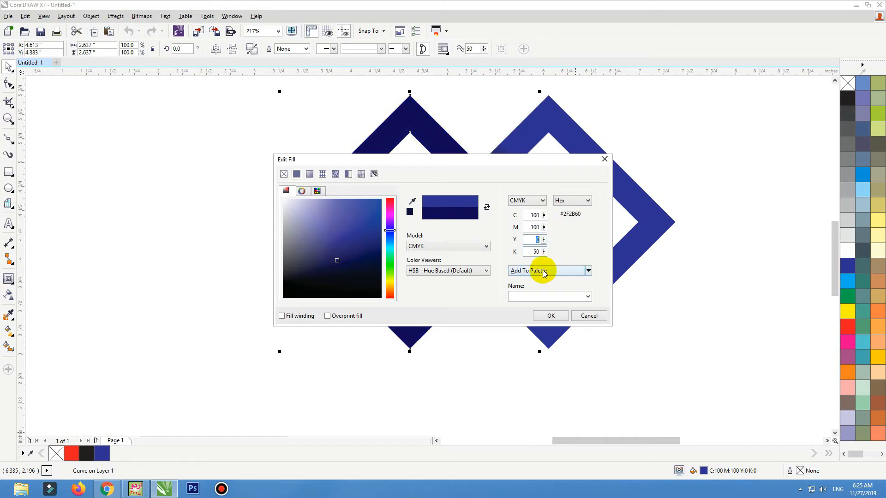
pyautogui.hotkey('shift', 'Tab')
pyautogui.click(551, 316)
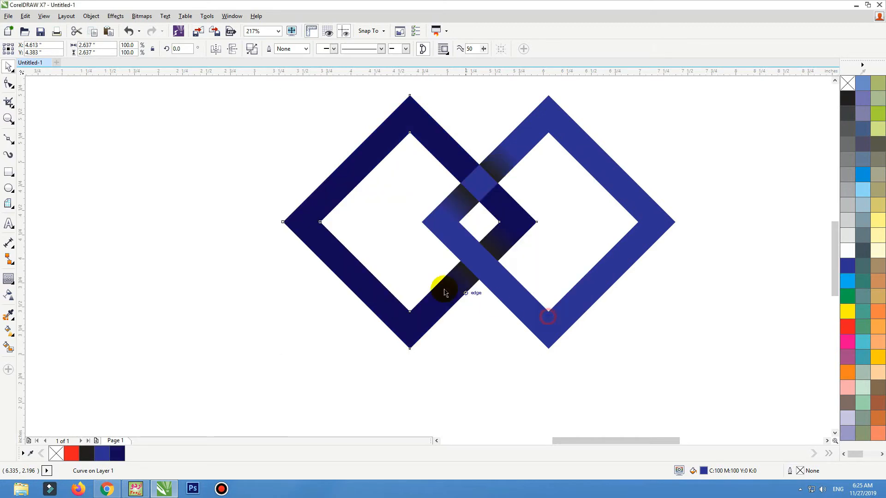
# - Apply a horizontal linear fountain fill to the left frame, from navy at its outer corner to palette blue at its inner corner
pyautogui.press('g')
pyautogui.moveTo(274, 227); pyautogui.dragTo(521, 225)
pyautogui.click(847, 280)
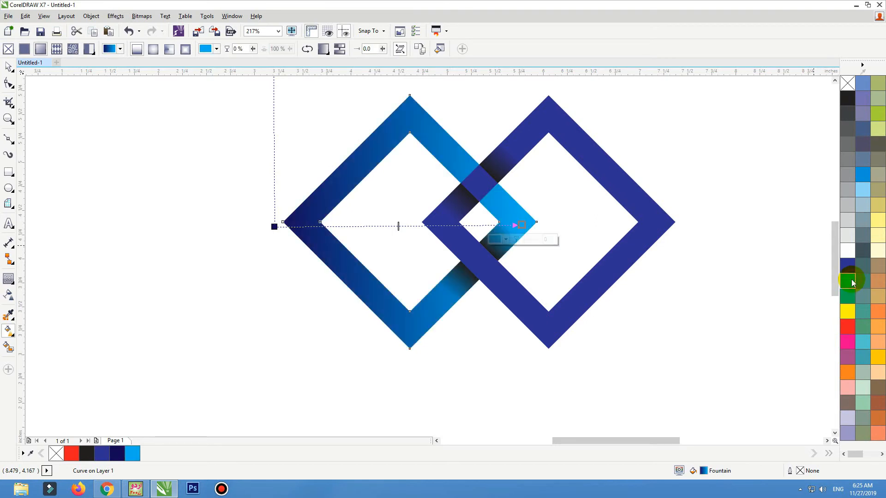
pyautogui.click(844, 267)
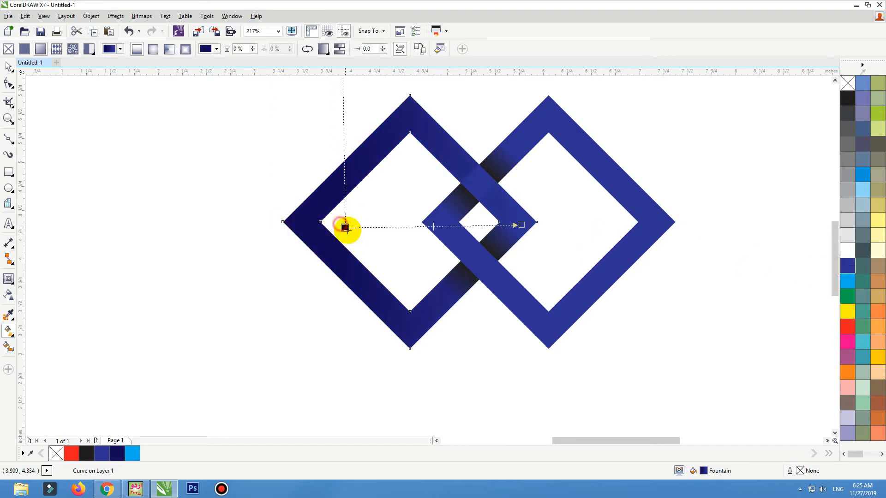
pyautogui.press('space')
# - Give the right frame the same navy-to-blue gradient fill as the left frame, keeping it in its original position
pyautogui.click(646, 189)
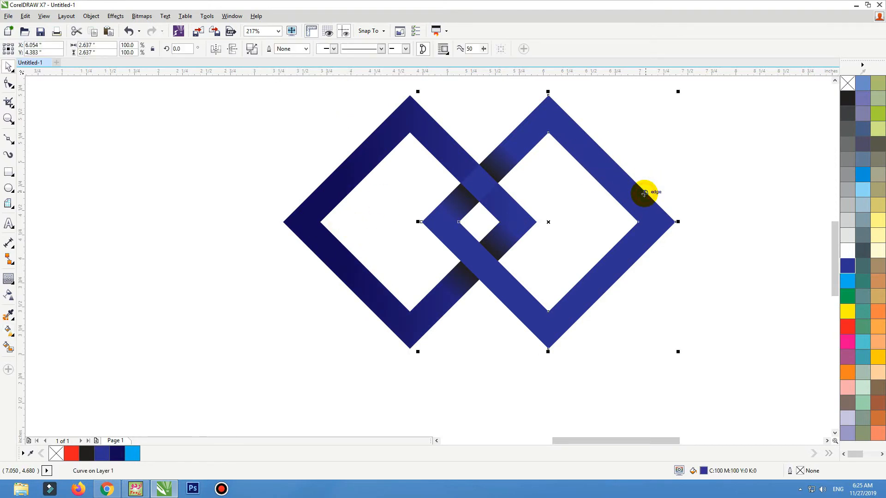
pyautogui.hotkey('ctrl', 'r')
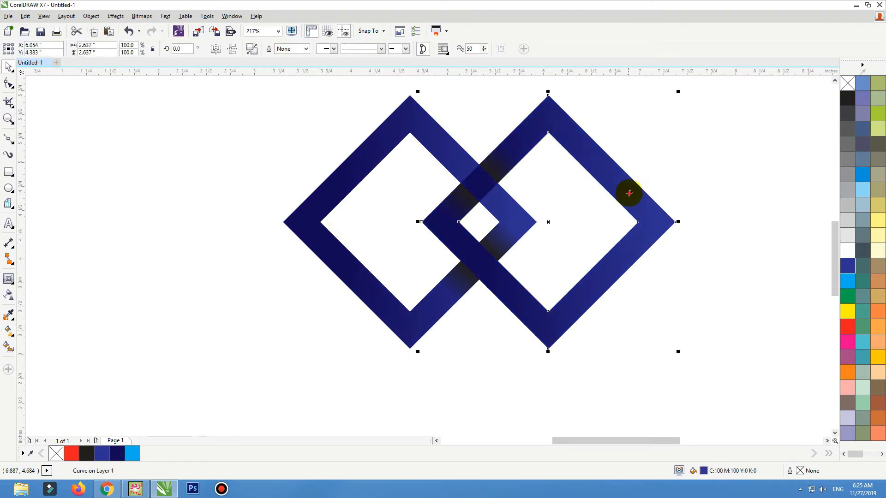
pyautogui.moveTo(625, 192); pyautogui.dragTo(637, 200)
pyautogui.hotkey('ctrl', 'z')
pyautogui.click(569, 194)
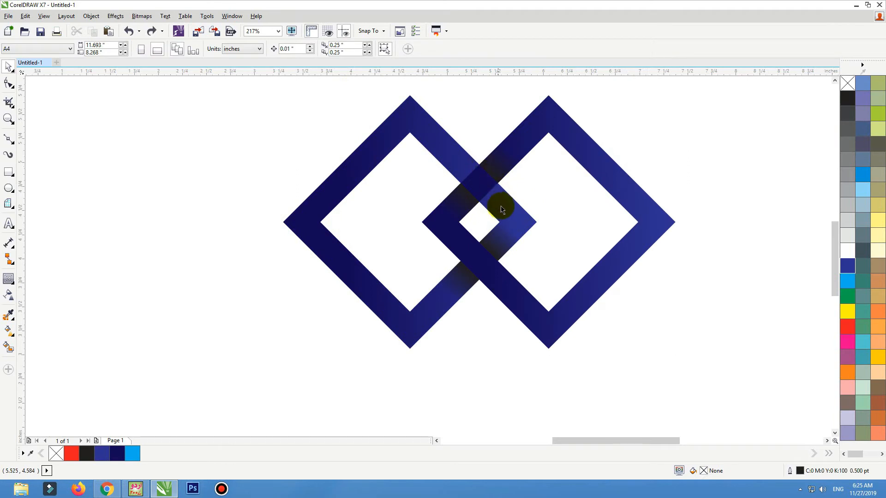
# - Bring the left frame to the front, and place the four crossing shadows above both frames
pyautogui.click(514, 215)
pyautogui.hotkey('shift', 'pageup')
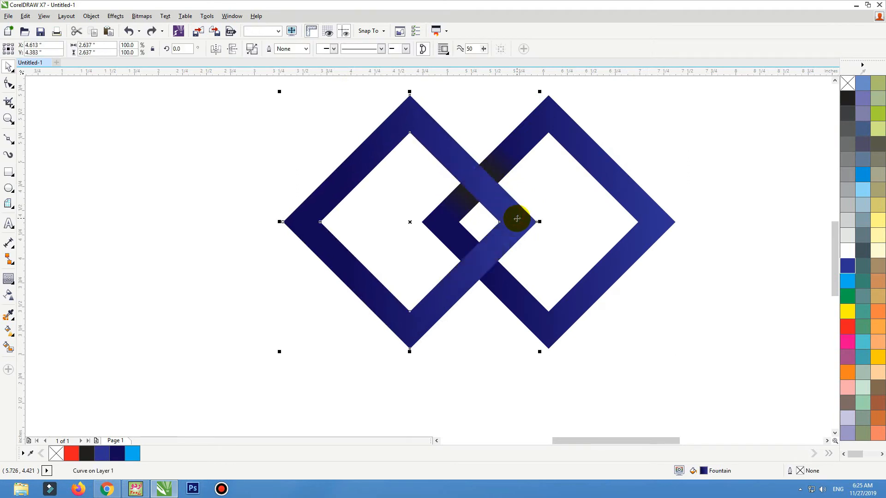
pyautogui.moveTo(374, 381); pyautogui.dragTo(597, 141)
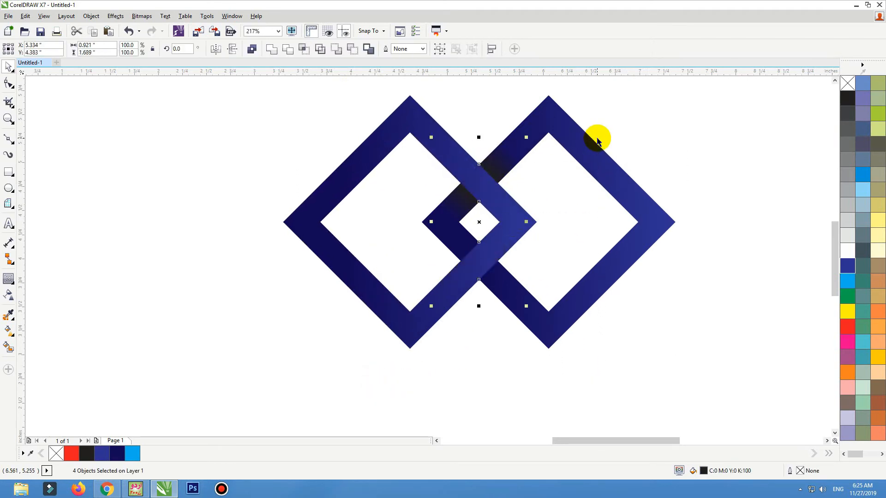
pyautogui.scroll(-3, 532, 265)
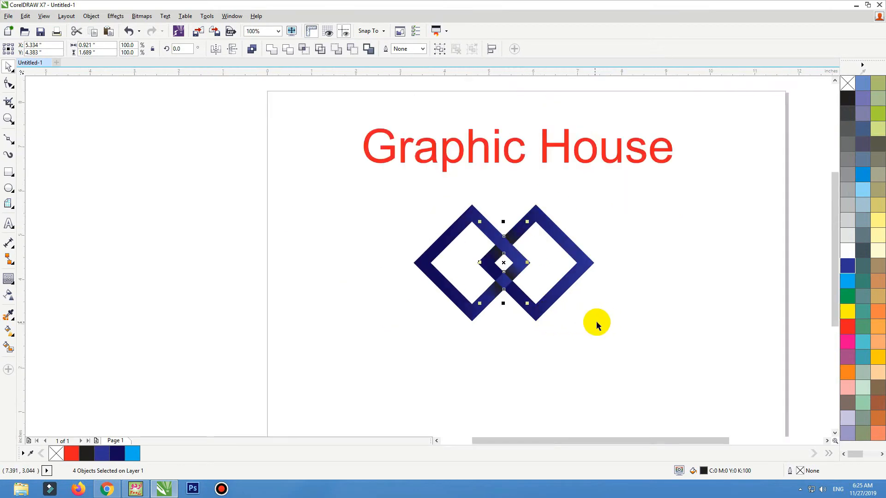
pyautogui.click(613, 298)
# - Select both diamond frames and replace their gradient fills with solid red
pyautogui.moveTo(405, 268); pyautogui.dragTo(366, 341)
pyautogui.click(333, 162)
pyautogui.click(474, 147)
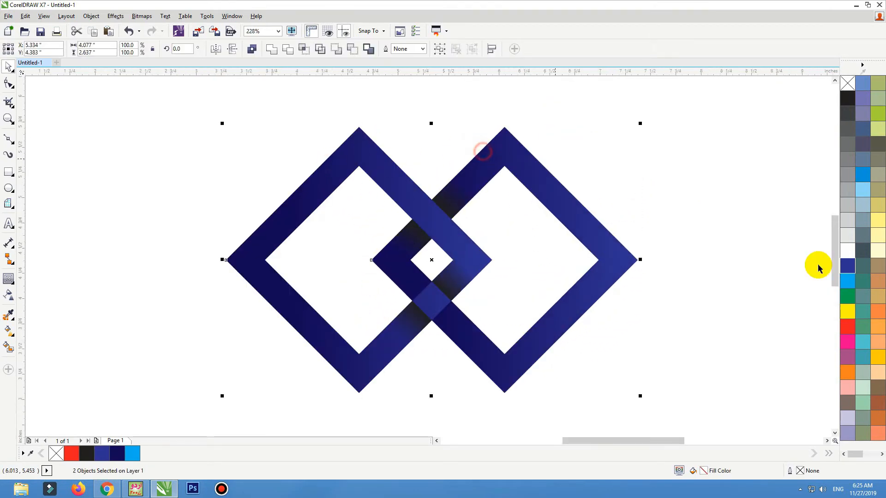
pyautogui.click(848, 266)
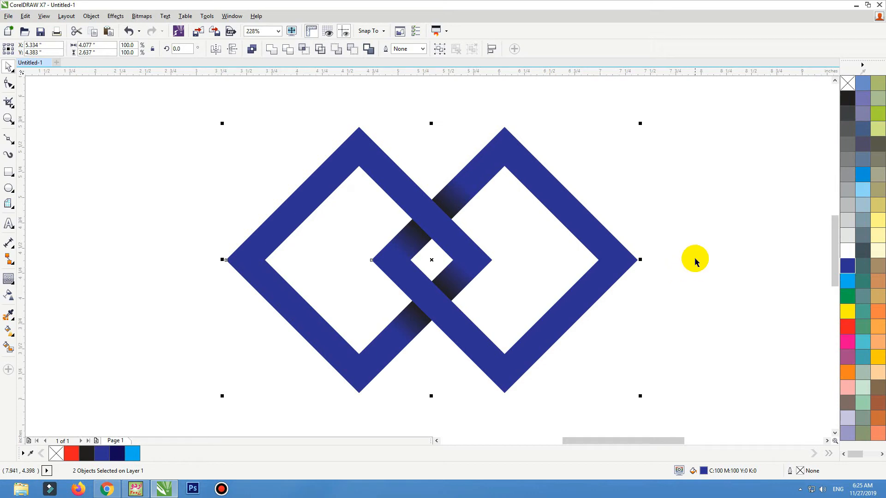
pyautogui.click(852, 327)
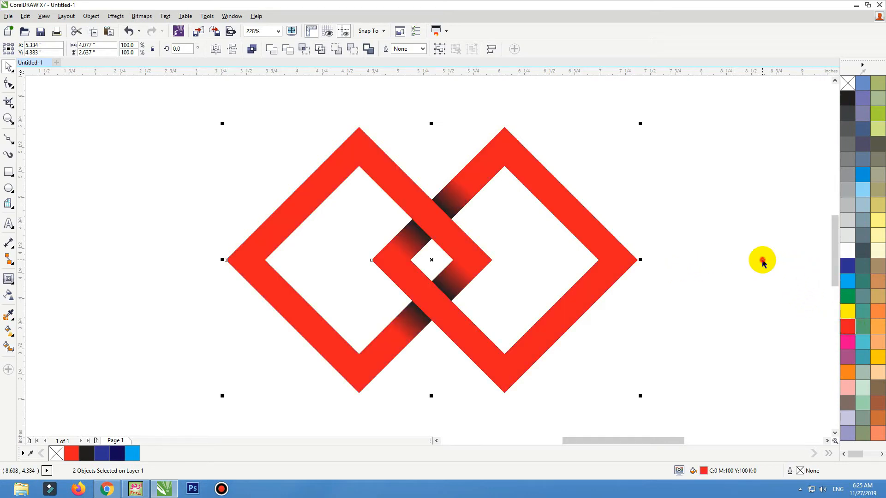
pyautogui.click(762, 260)
# - Select the whole diamond logo with its shadows and move it slightly up and right, closer to centre below the Graphic House title
pyautogui.press('F3')
pyautogui.moveTo(616, 386); pyautogui.dragTo(363, 226)
pyautogui.moveTo(276, 158); pyautogui.dragTo(569, 378)
pyautogui.moveTo(532, 281); pyautogui.dragTo(552, 266)
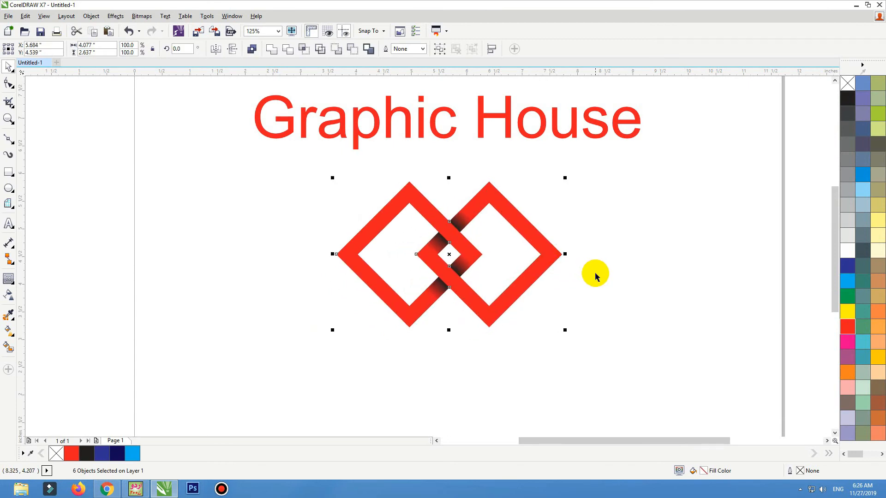
pyautogui.click(614, 285)
# - Add the artistic text "square" in the empty area below the diamond logo
pyautogui.scroll(-1, 592, 213)
pyautogui.press('F2')
pyautogui.moveTo(645, 189); pyautogui.dragTo(398, 325)
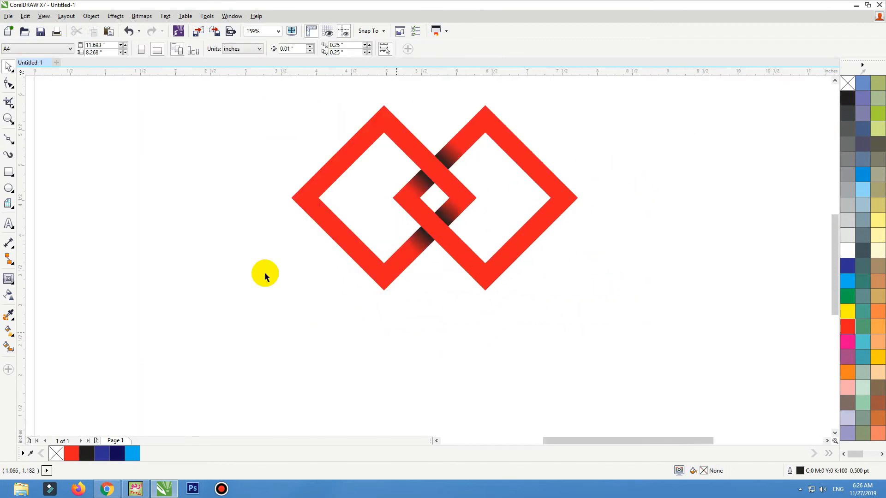
pyautogui.click(6, 227)
pyautogui.click(290, 375)
pyautogui.write('S')
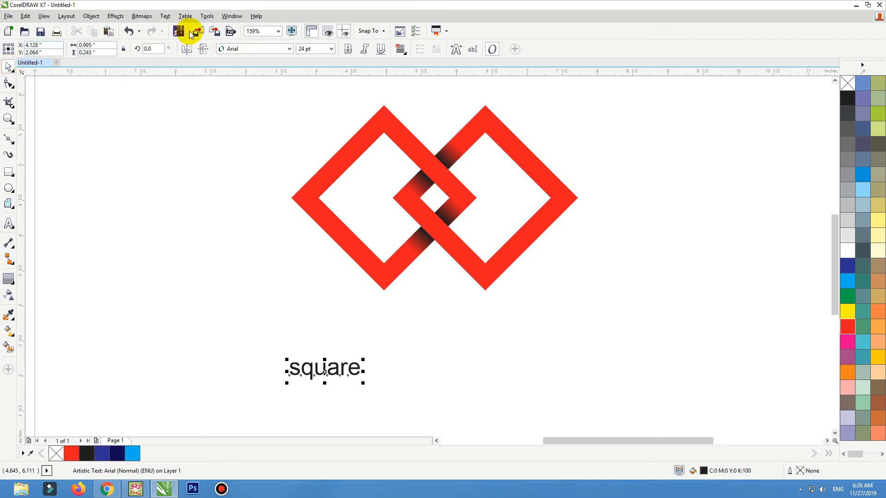
# - Convert the "square" text to UPPERCASE and enlarge it to about 48.6 pt, placed directly under the diamond logo
pyautogui.click(165, 16)
pyautogui.click(196, 316)
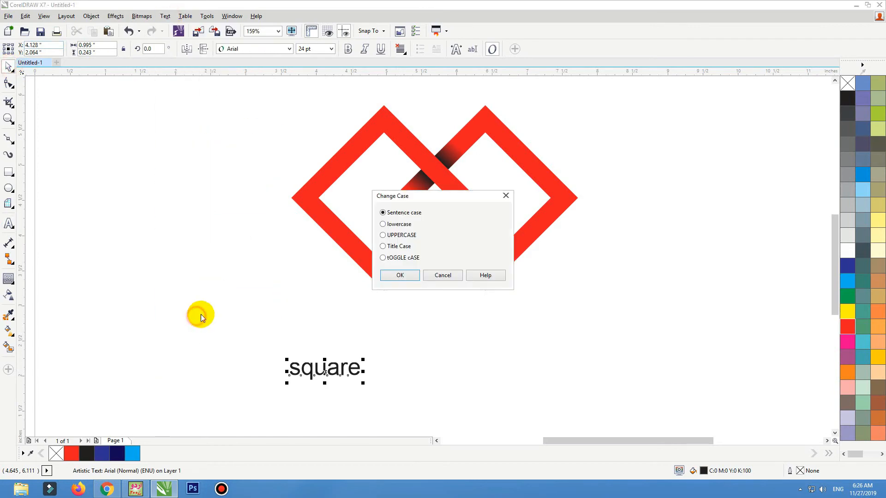
pyautogui.click(401, 236)
pyautogui.click(398, 276)
pyautogui.moveTo(390, 355); pyautogui.dragTo(500, 326)
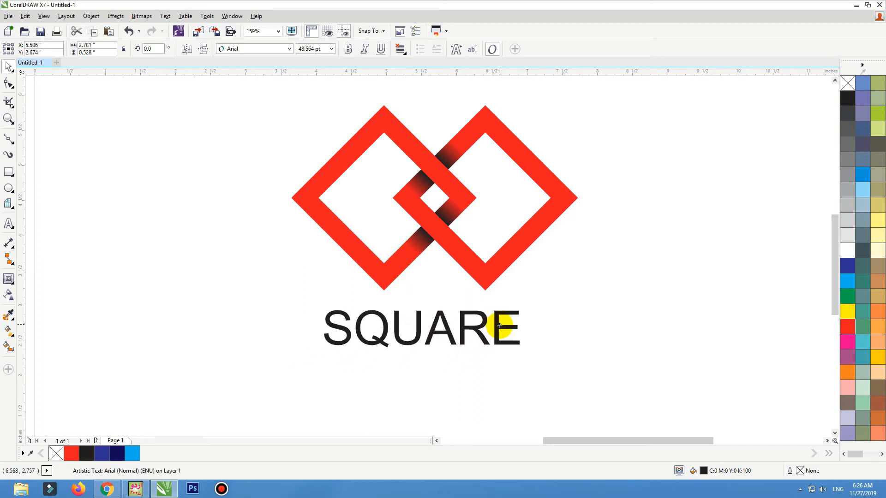
# - Set the font of the SQUARE text to BankGothic Lt BT
pyautogui.click(268, 49)
pyautogui.scroll(-5, 278, 281)
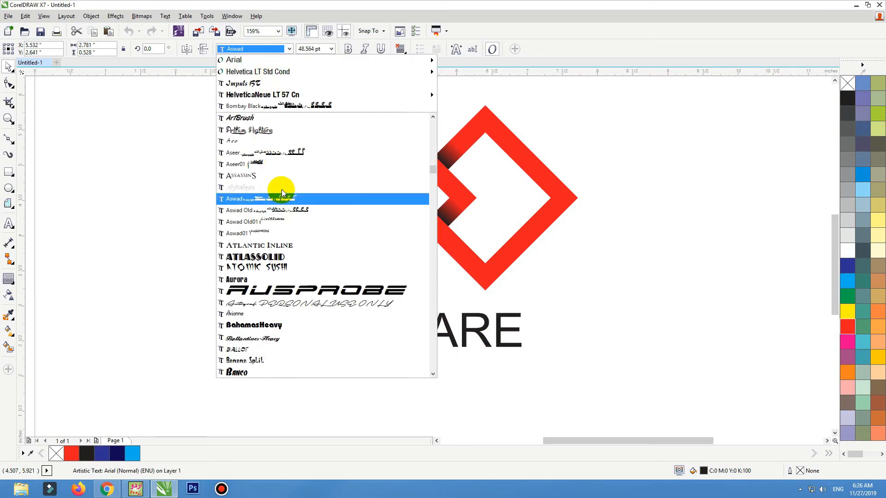
pyautogui.click(287, 292)
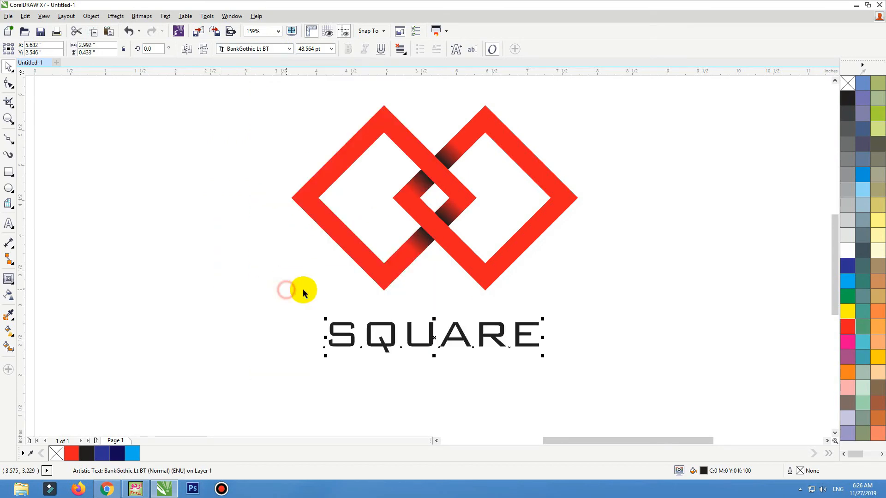
# - Set the font of the SQUARE text to Charlie Brown M54
pyautogui.click(265, 49)
pyautogui.scroll(-8, 290, 277)
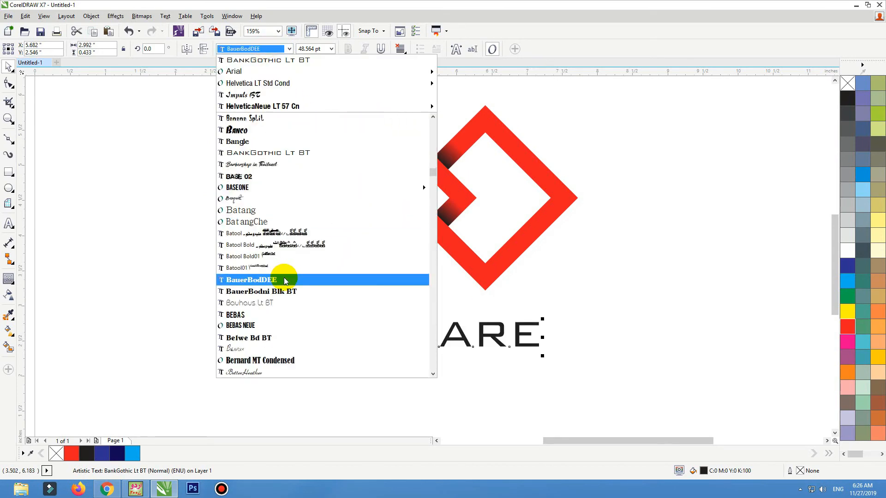
pyautogui.scroll(-7, 297, 230)
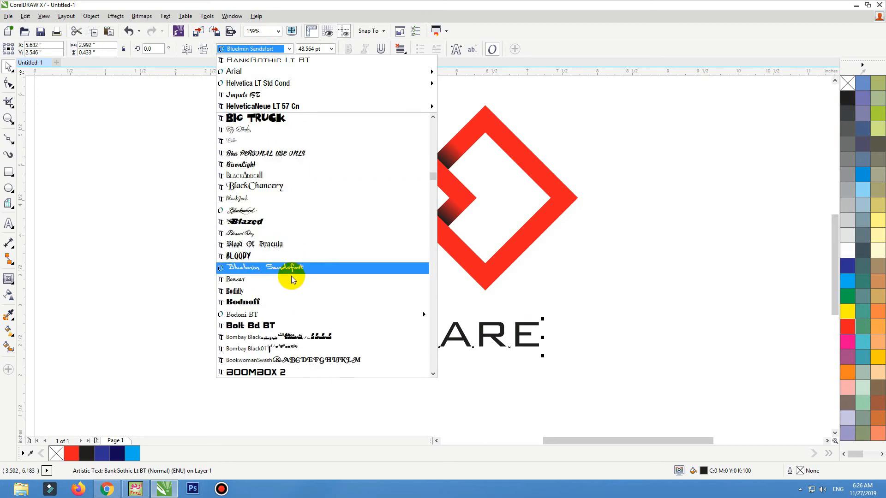
pyautogui.scroll(-1, 282, 267)
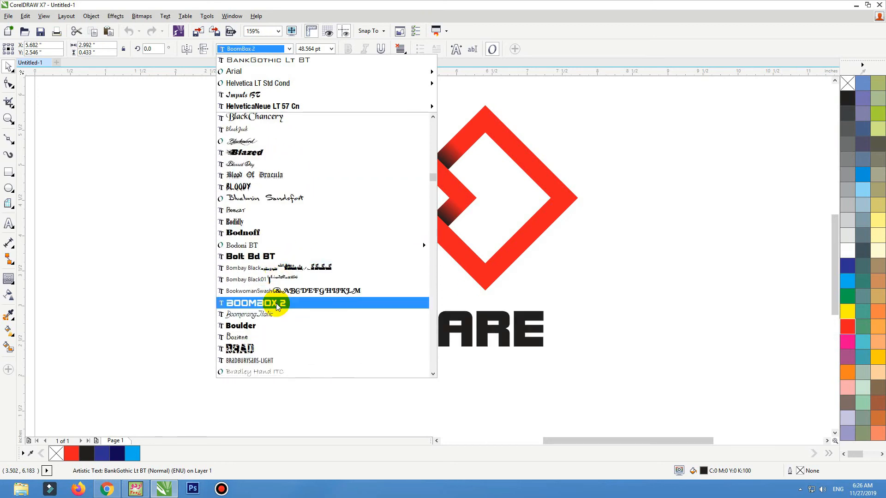
pyautogui.scroll(-6, 284, 231)
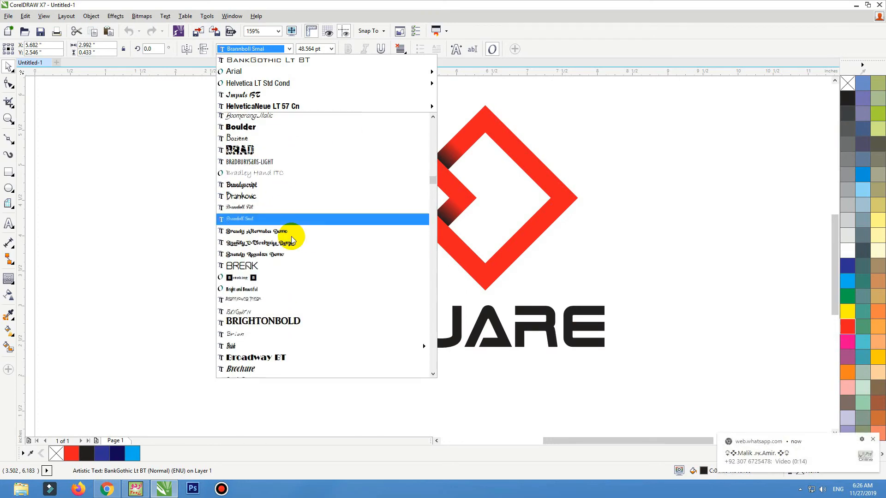
pyautogui.scroll(-10, 288, 297)
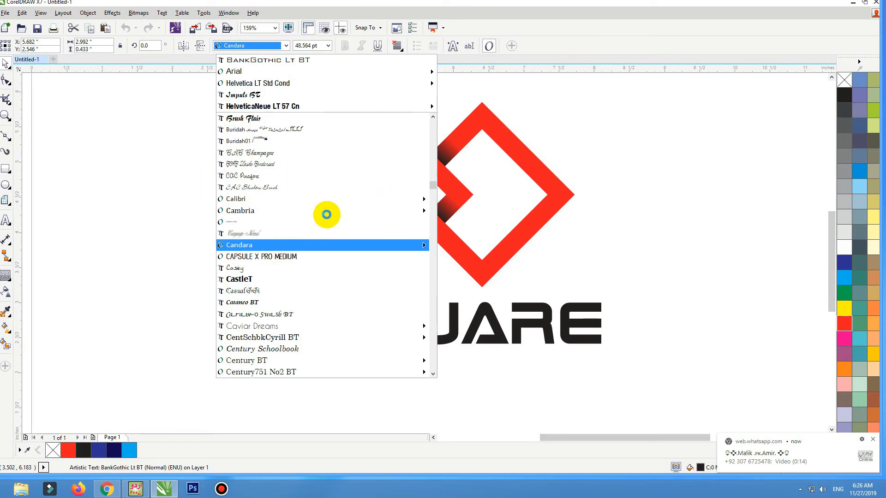
pyautogui.scroll(-5, 327, 215)
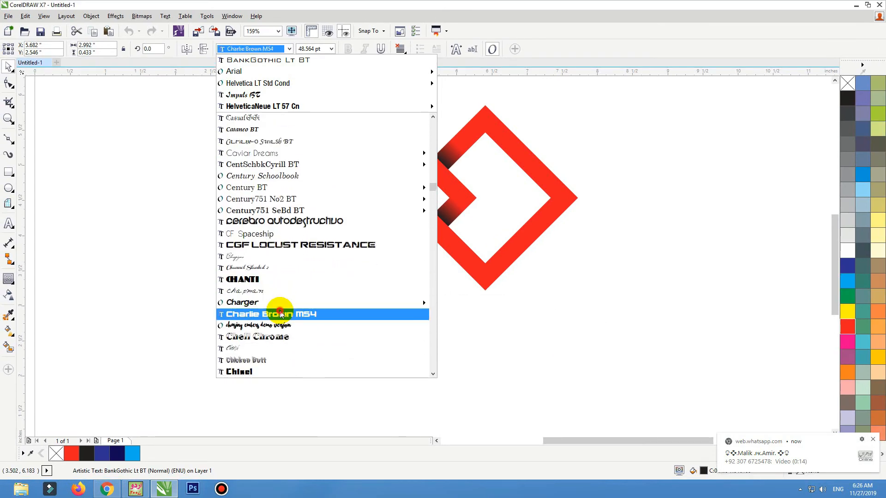
pyautogui.click(279, 314)
# - Try the Chisel font on the SQUARE text
pyautogui.click(261, 50)
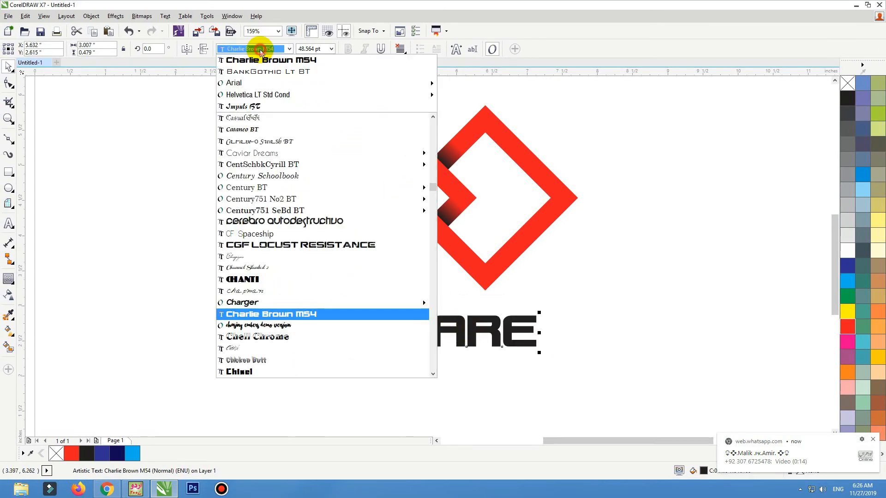
pyautogui.scroll(-1, 267, 253)
pyautogui.scroll(-2, 252, 326)
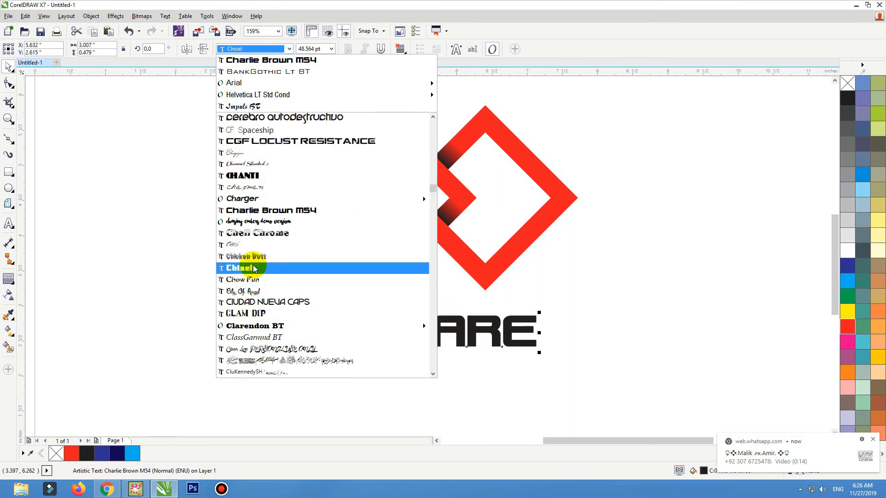
pyautogui.click(251, 274)
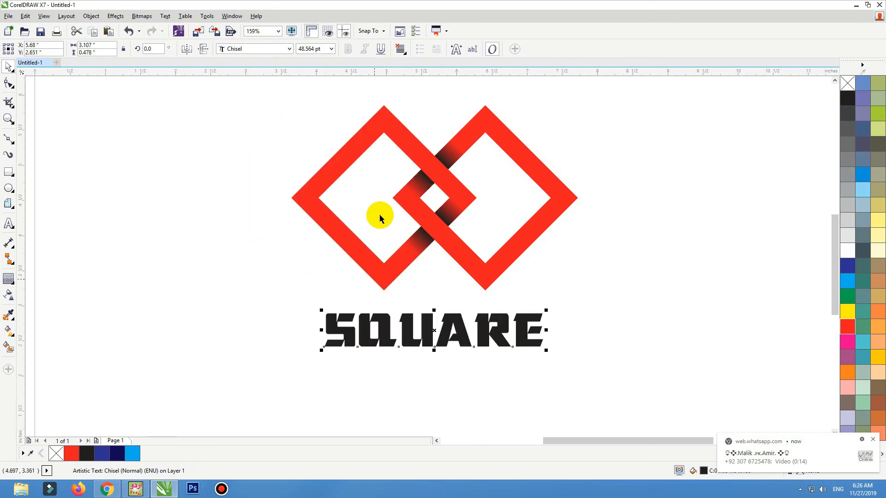
# - Try the Coalition font on the SQUARE text
pyautogui.click(279, 49)
pyautogui.scroll(-5, 286, 253)
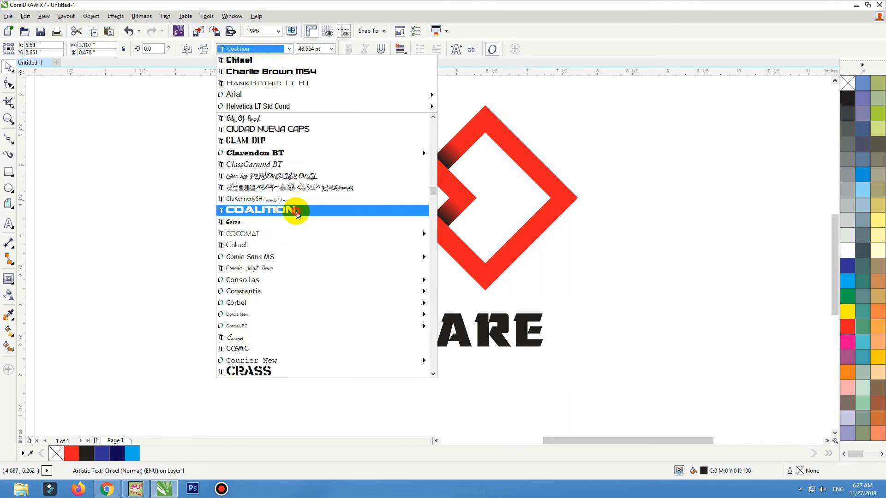
pyautogui.click(296, 211)
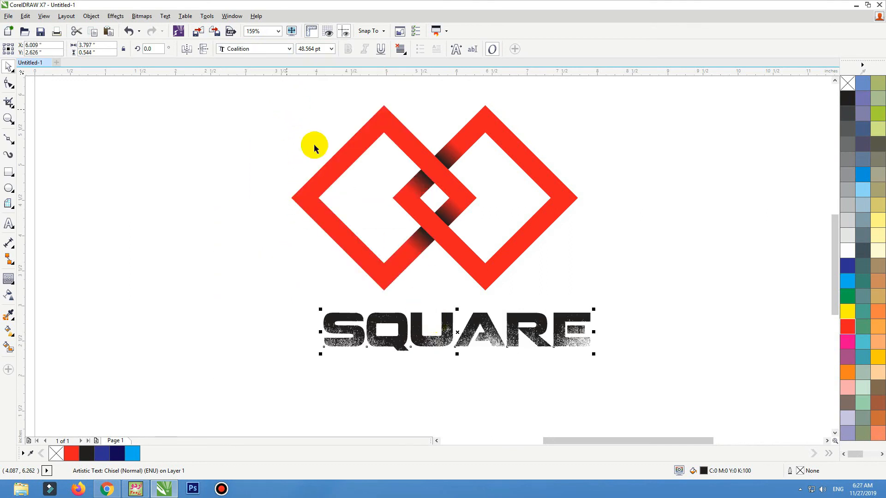
# - Try the Dark Underground font on the SQUARE text
pyautogui.click(260, 55)
pyautogui.scroll(-5, 287, 277)
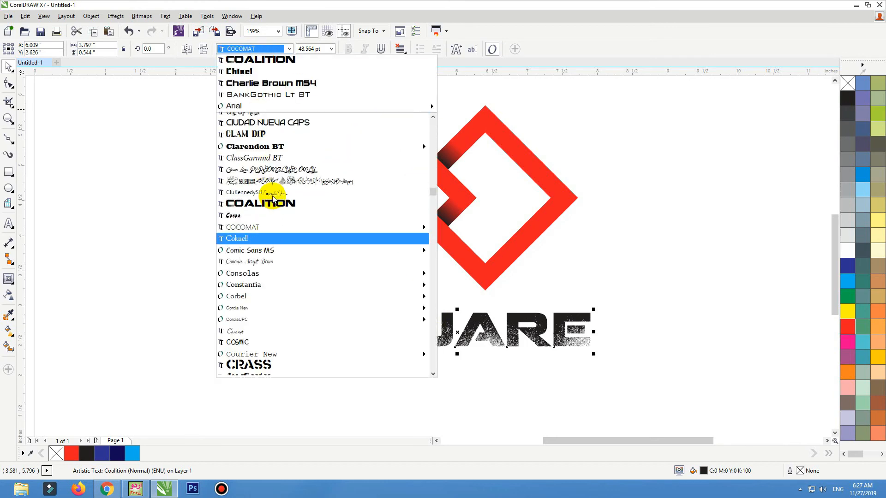
pyautogui.scroll(-1, 289, 277)
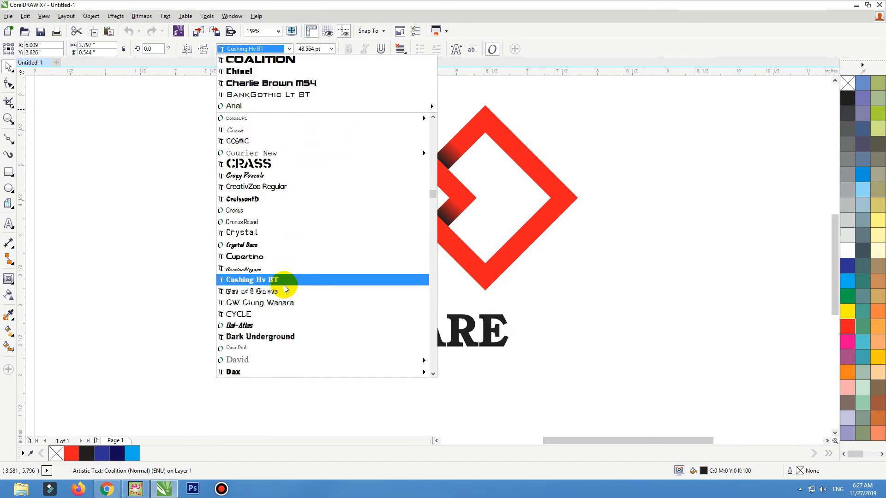
pyautogui.scroll(-2, 287, 275)
pyautogui.click(286, 273)
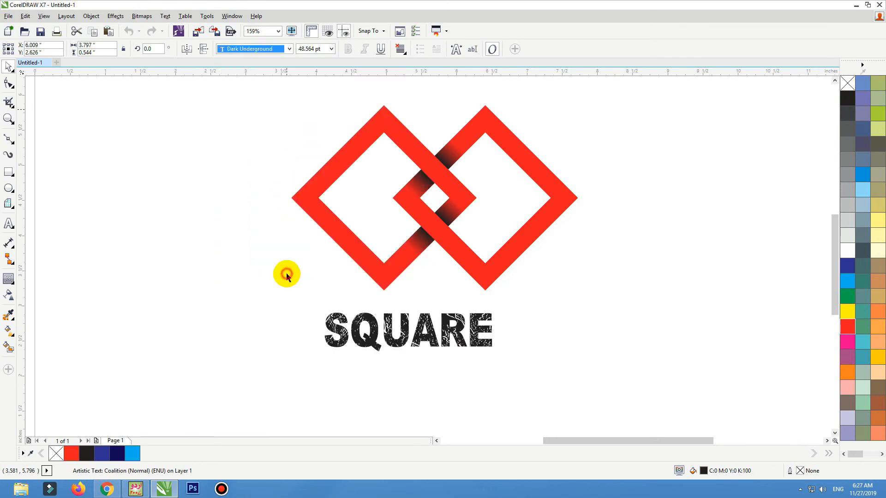
# - Set the font of the SQUARE text to DS_Charity
pyautogui.click(257, 50)
pyautogui.scroll(-10, 258, 238)
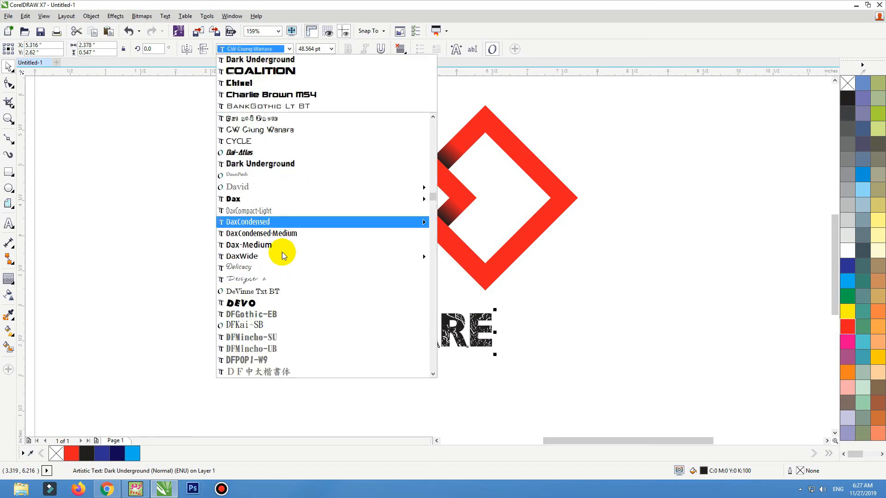
pyautogui.scroll(-3, 298, 270)
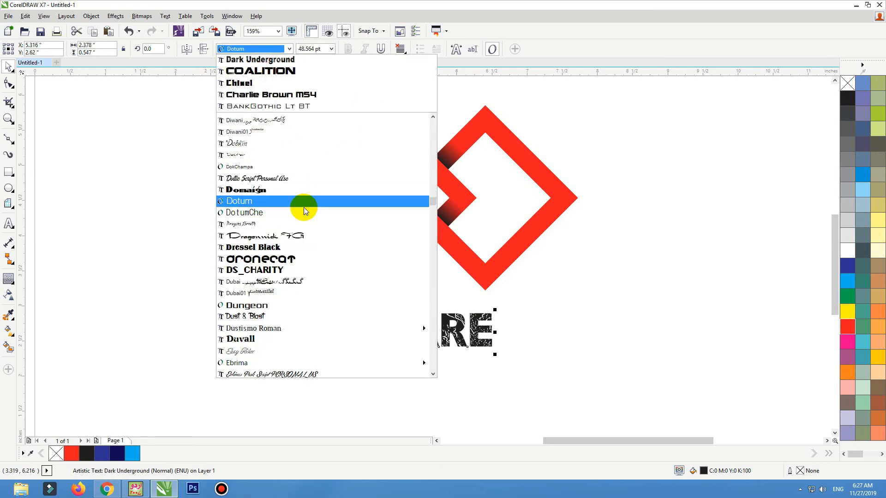
pyautogui.click(279, 274)
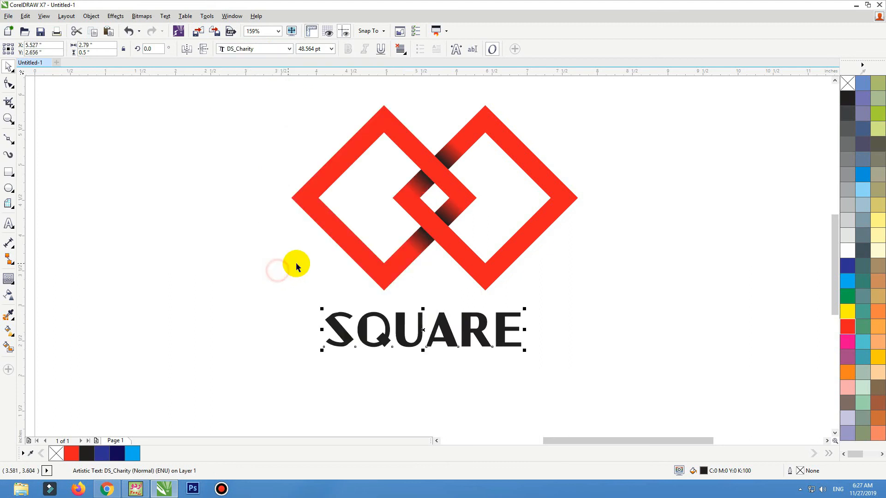
# - Enlarge the SQUARE text to about 65.5 pt and move it up close beneath the diamond logo
pyautogui.moveTo(524, 310); pyautogui.dragTo(558, 291)
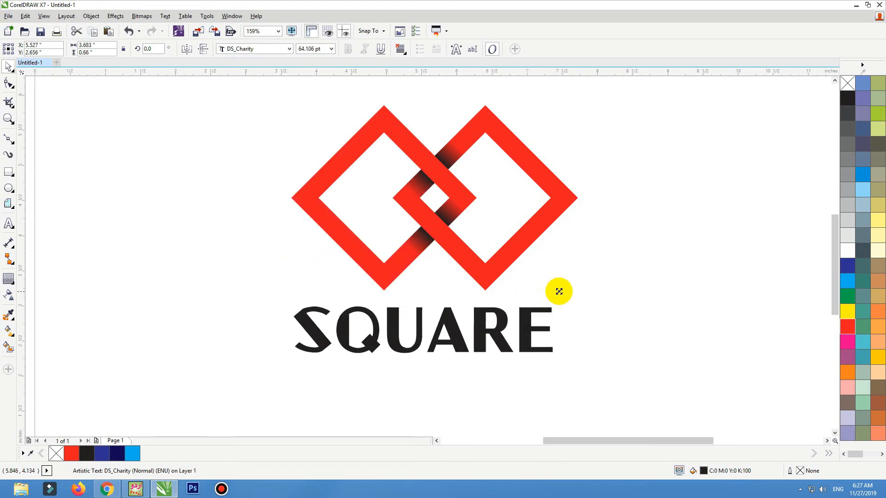
pyautogui.moveTo(500, 326); pyautogui.dragTo(507, 323)
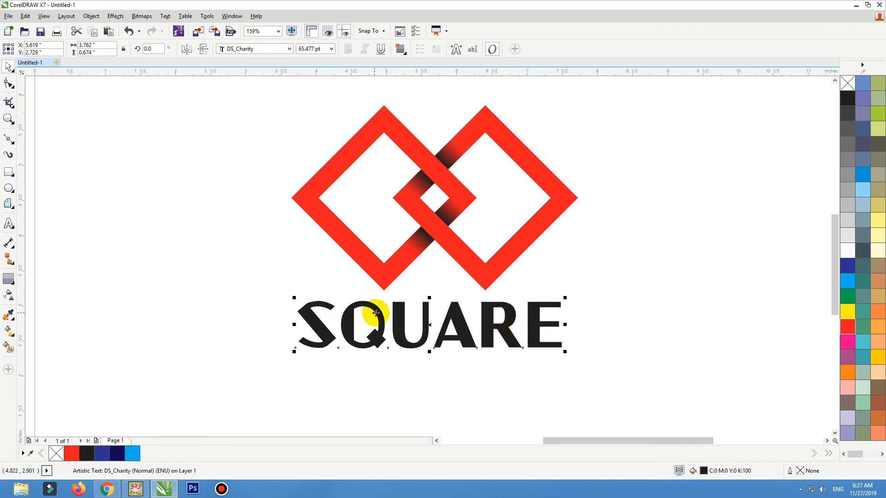
pyautogui.rightClick(378, 312)
pyautogui.click(368, 317)
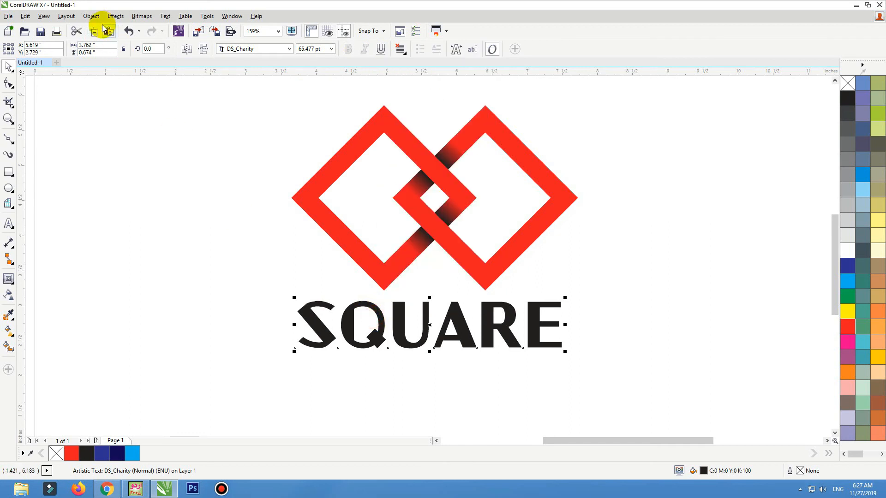
# - Break the SQUARE text apart into separate letters and fill the letter Q with red
pyautogui.click(91, 16)
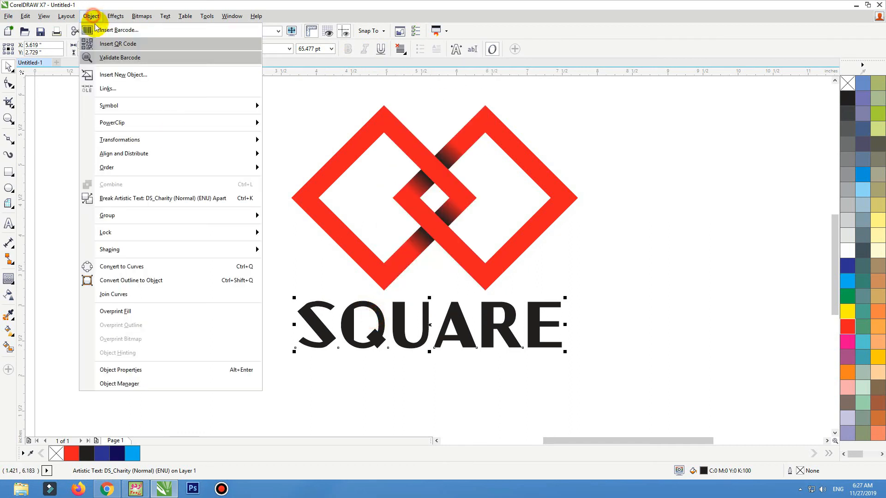
pyautogui.click(211, 198)
pyautogui.click(210, 263)
pyautogui.click(353, 332)
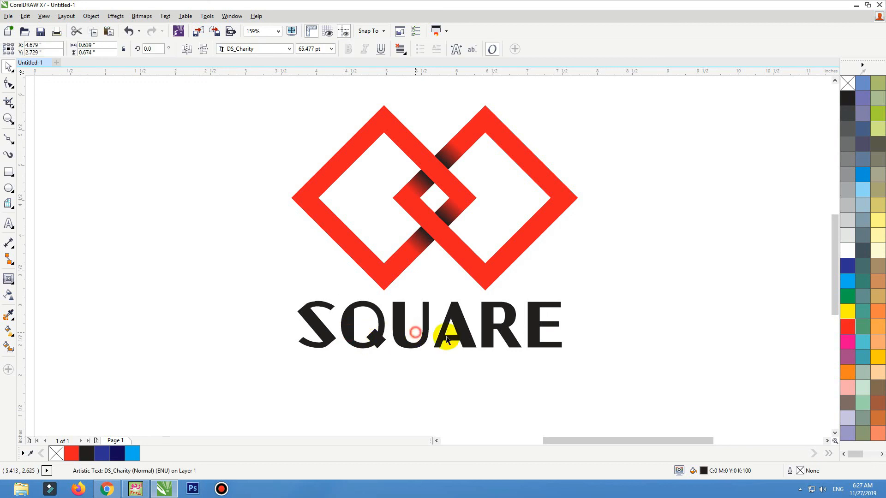
pyautogui.click(468, 340)
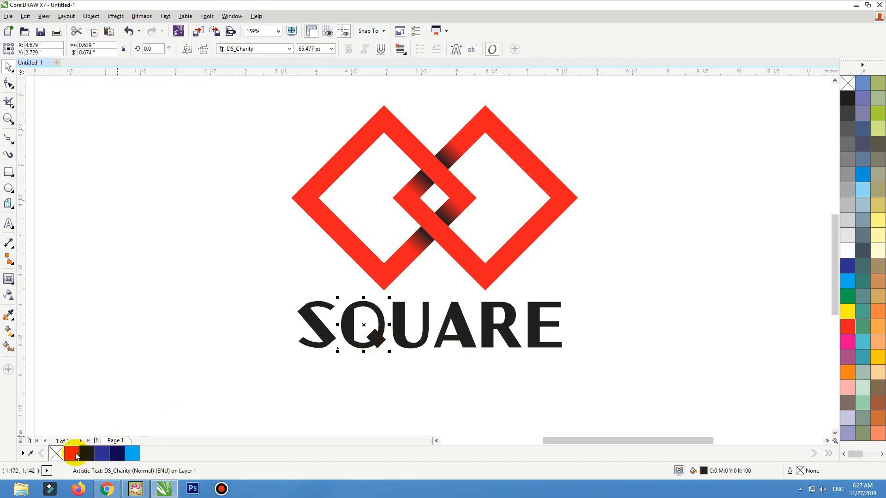
pyautogui.click(74, 456)
# - Group the six separate letters of the SQUARE wordmark
pyautogui.click(95, 316)
pyautogui.moveTo(126, 257); pyautogui.dragTo(619, 371)
pyautogui.press('z')
# - Place a copy of the grouped SQUARE wordmark directly beneath it, mirrored vertically and almost touching the original's baseline
pyautogui.rightClick(538, 255)
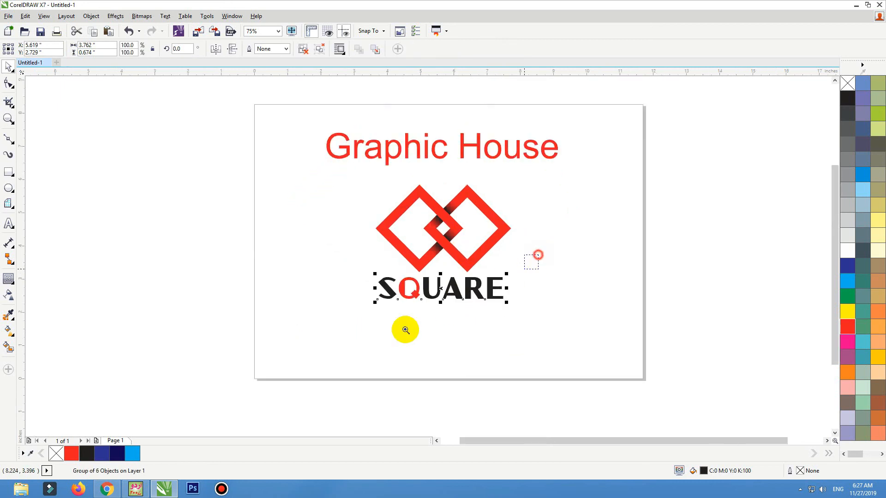
pyautogui.scroll(4, 406, 330)
pyautogui.moveTo(461, 160); pyautogui.dragTo(460, 240)
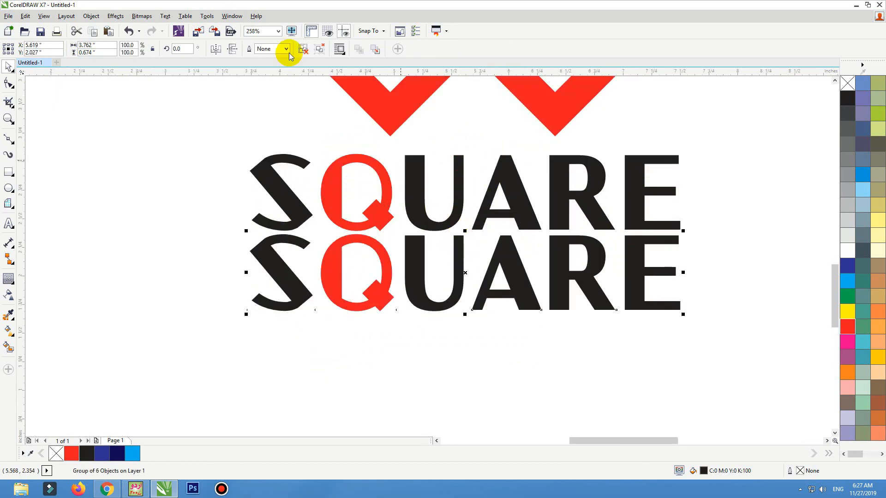
pyautogui.click(216, 52)
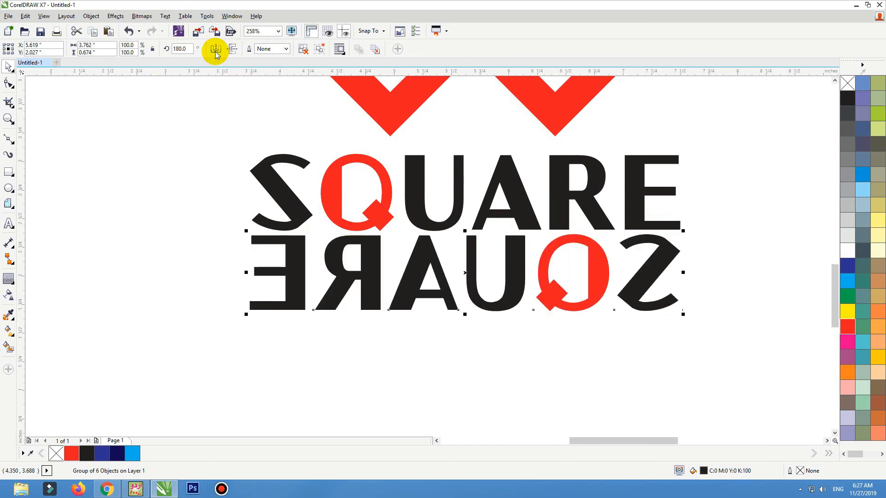
pyautogui.click(214, 51)
pyautogui.click(232, 52)
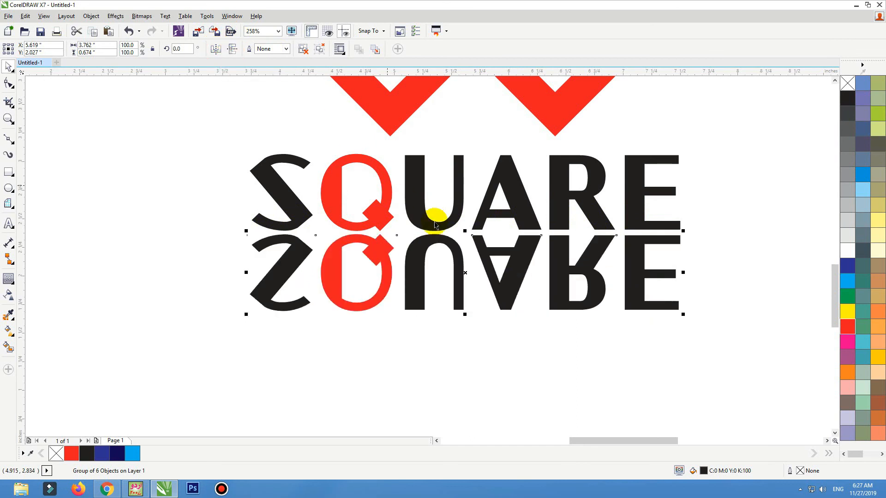
pyautogui.moveTo(462, 250); pyautogui.dragTo(518, 244)
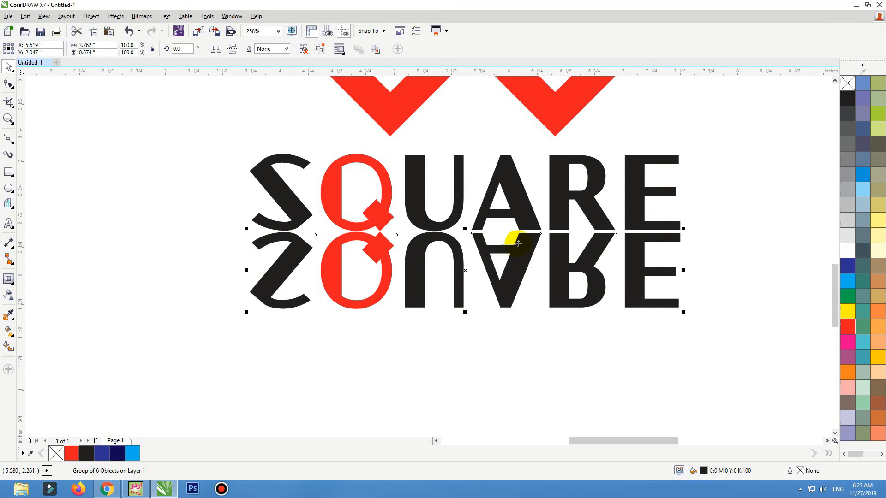
# - Apply a vertical linear transparency to the mirrored wordmark so the reflection fades out downwards
pyautogui.click(8, 295)
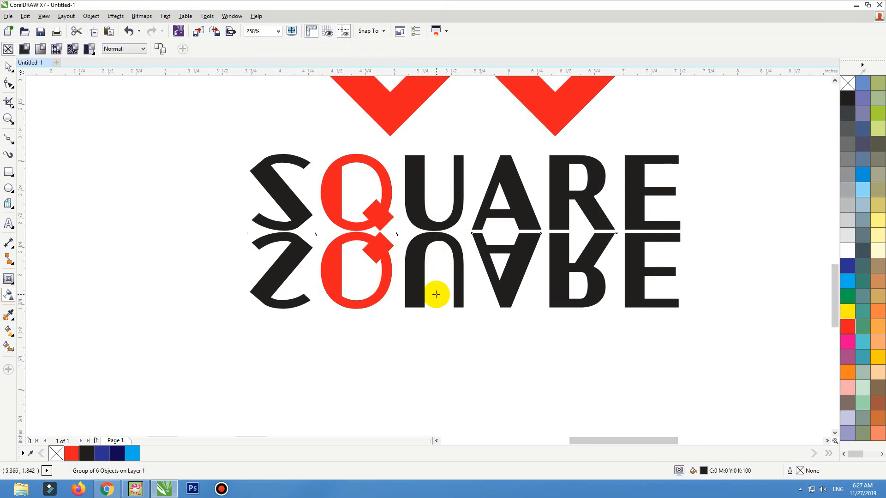
pyautogui.moveTo(436, 295); pyautogui.dragTo(436, 178)
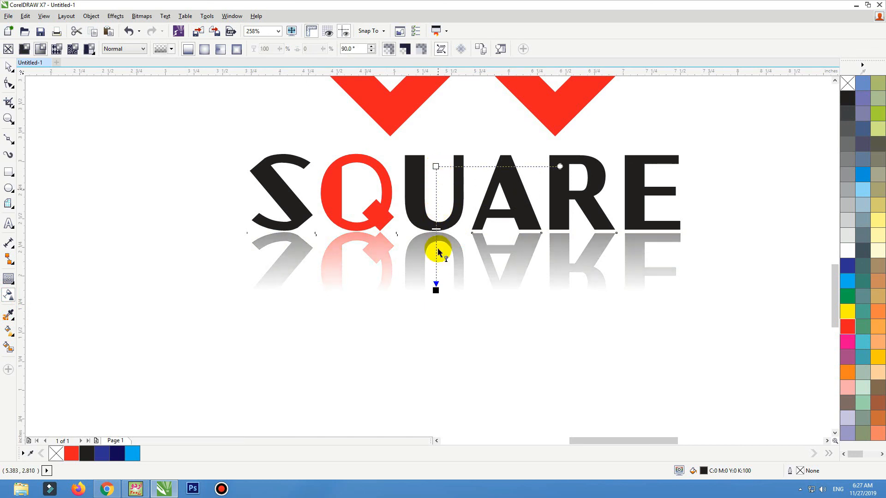
pyautogui.press('space')
pyautogui.scroll(-3, 443, 332)
pyautogui.scroll(-3, 559, 360)
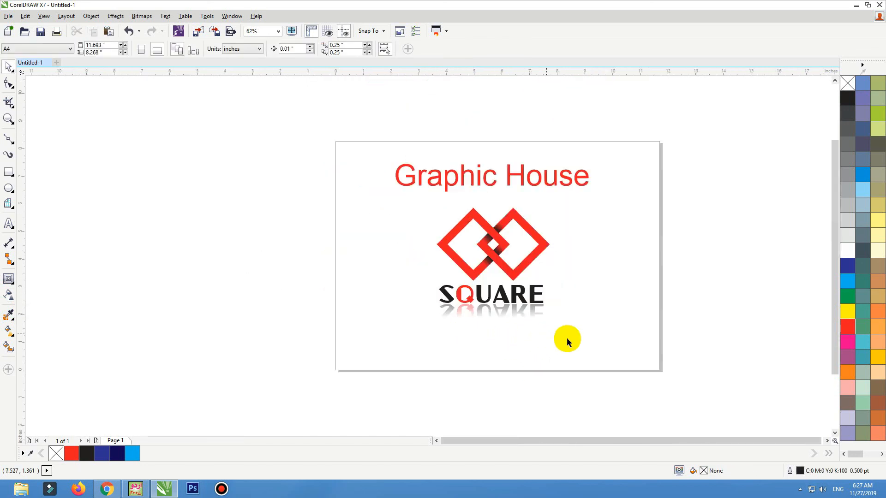
# - Examine the complete diamond logo and SQUARE wordmark with its reflection close up
pyautogui.moveTo(503, 307); pyautogui.dragTo(401, 216)
pyautogui.hotkey('ctrl', 'z')
pyautogui.moveTo(607, 342); pyautogui.dragTo(386, 190)
pyautogui.hotkey('shift', 'F2')
pyautogui.click(135, 203)
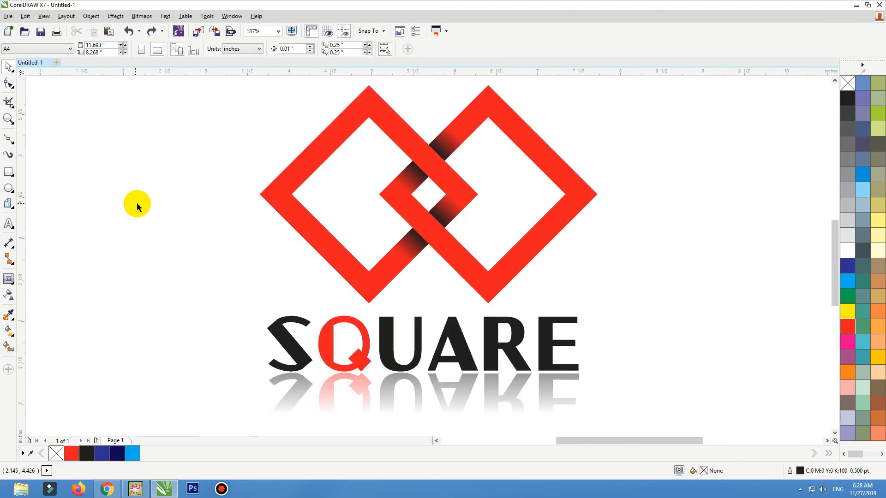